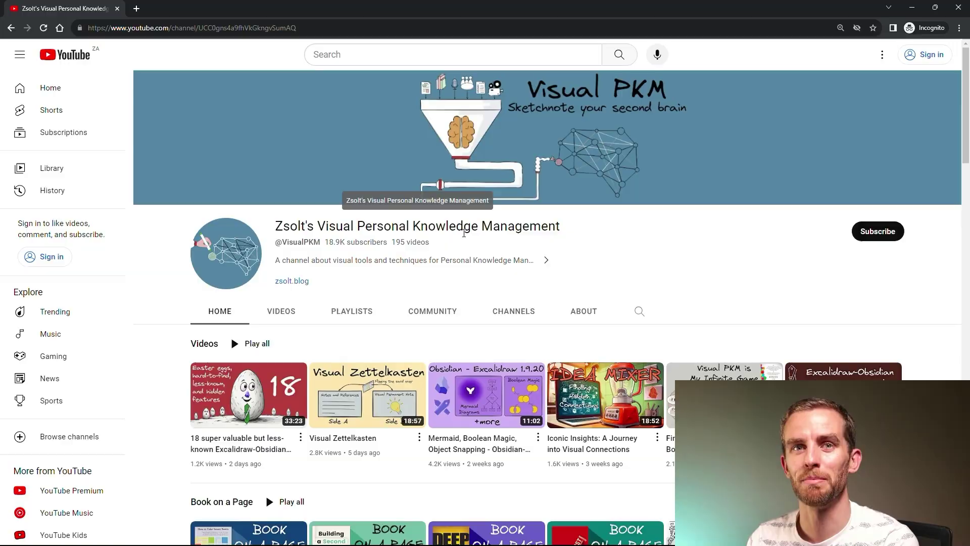
Switch to the X thread and scroll down to the reply with the Google Photos-style map video grab
key(alt+Tab)
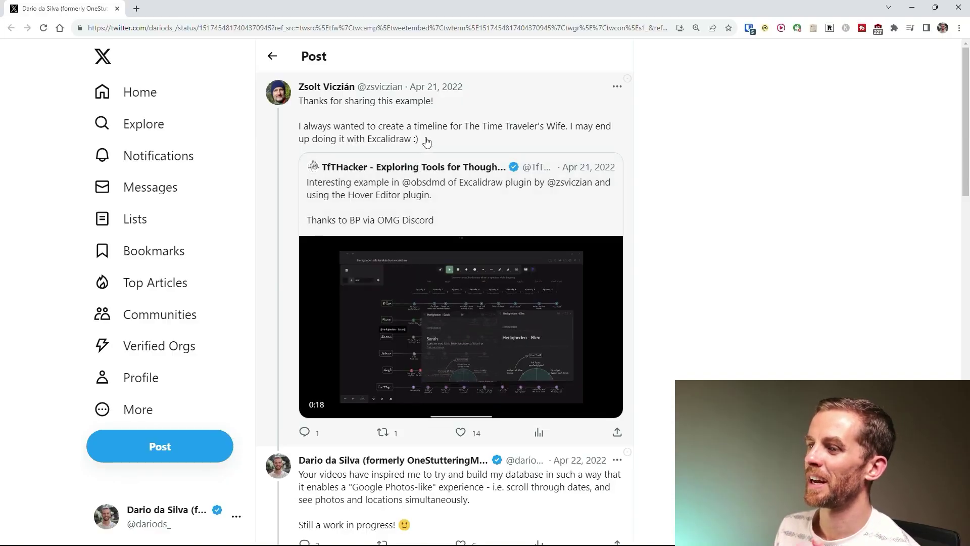
scroll(429, 151, down, 4)
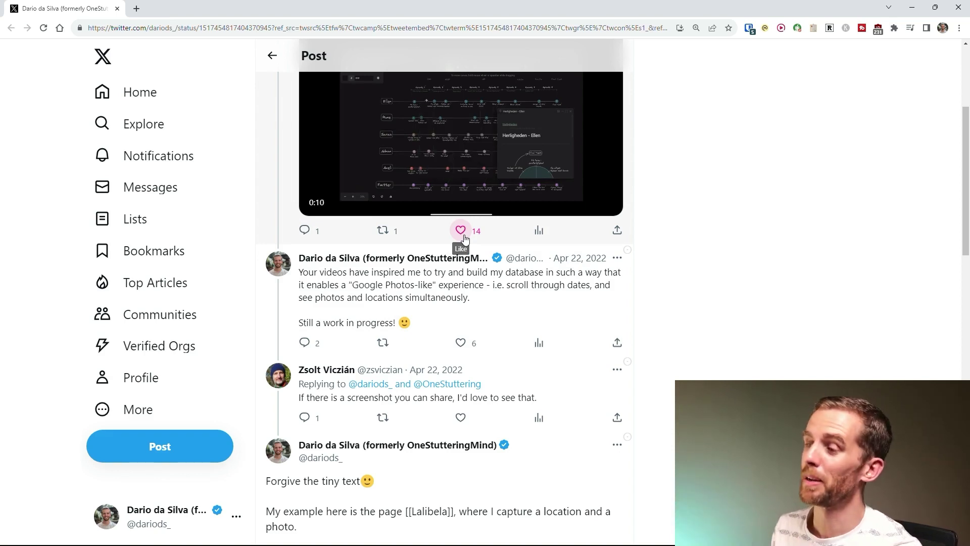
scroll(434, 286, down, 1)
scroll(435, 286, down, 15)
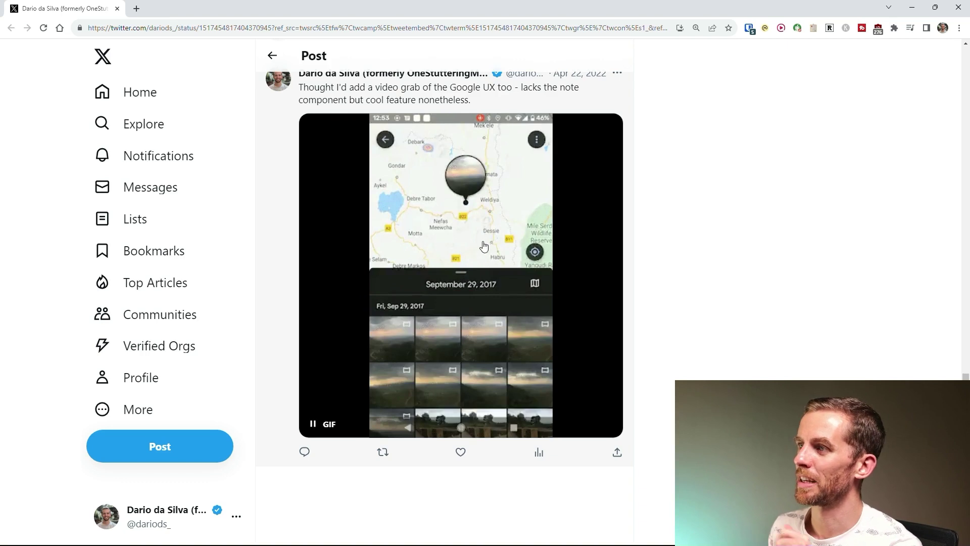
scroll(484, 222, up, 2)
scroll(437, 235, up, 1)
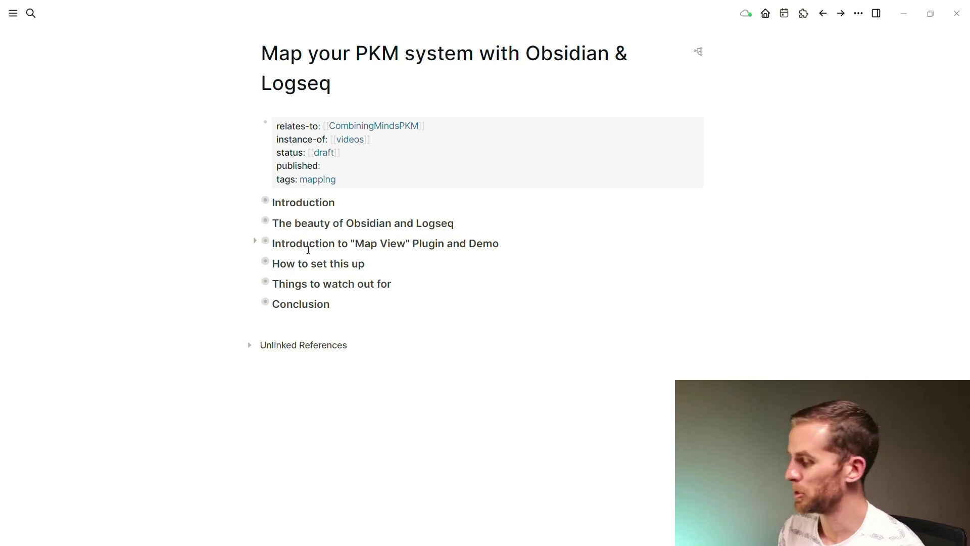
Zoom the Logseq outline in and unfold 'The beauty of Obsidian and Logseq' to show its four sub-points
key(ctrl+equal)
key(ctrl+equal)
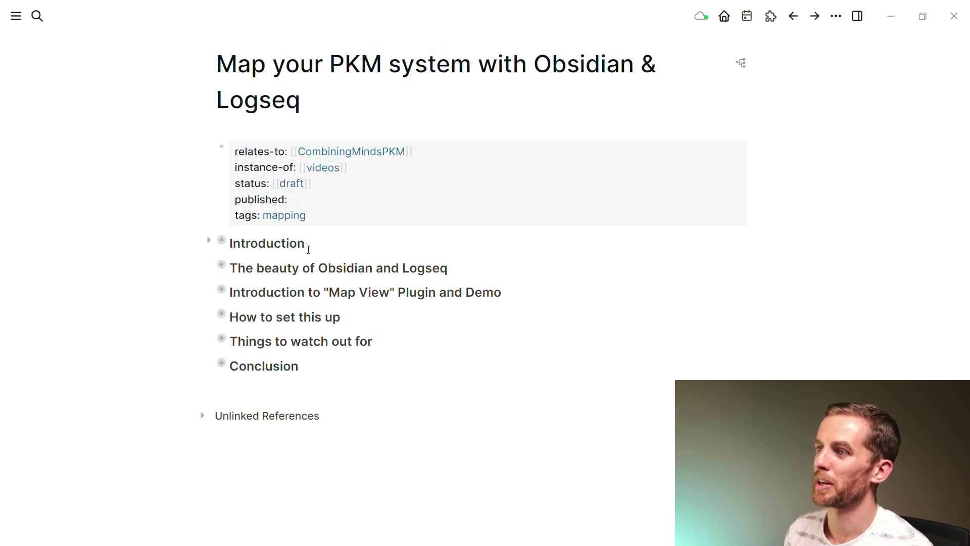
click(289, 261)
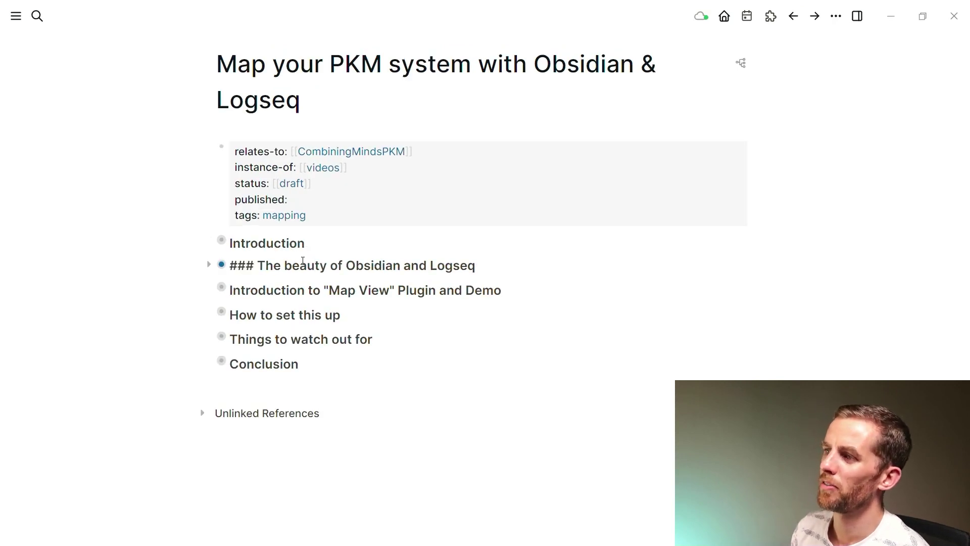
key(ctrl+Down)
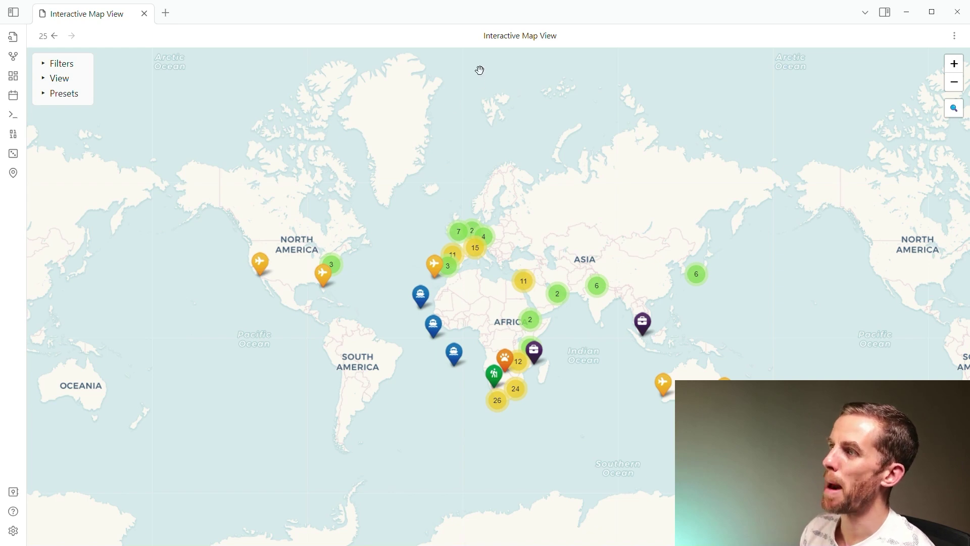
click(14, 178)
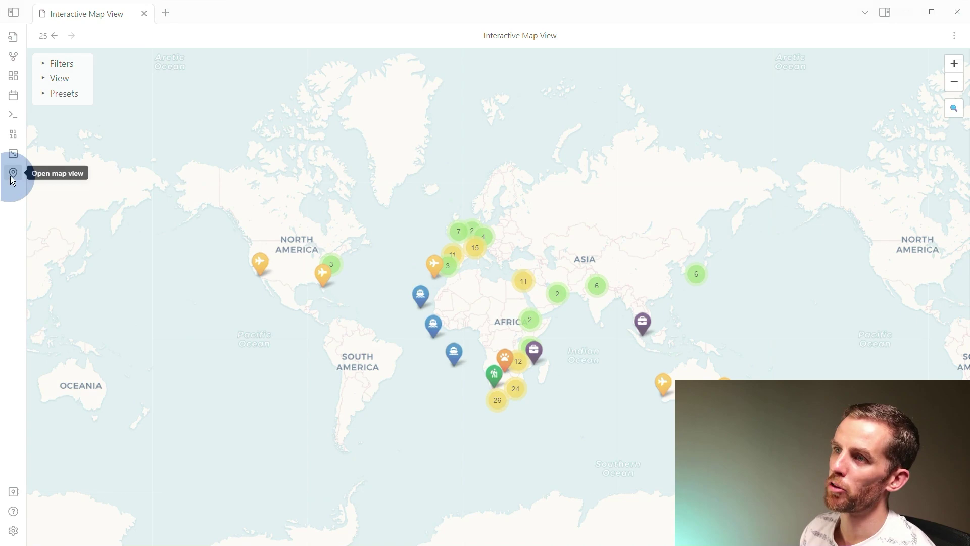
click(14, 530)
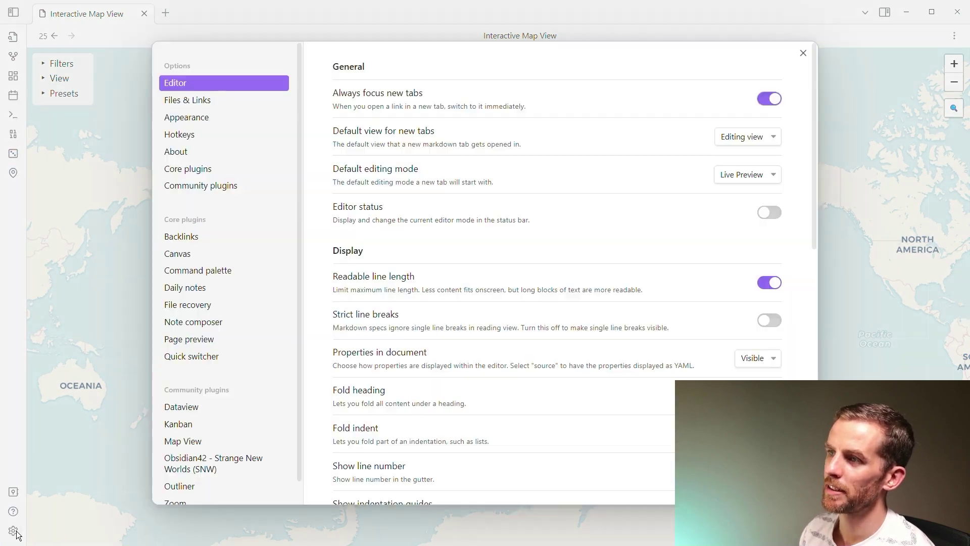
click(233, 185)
scroll(505, 228, down, 5)
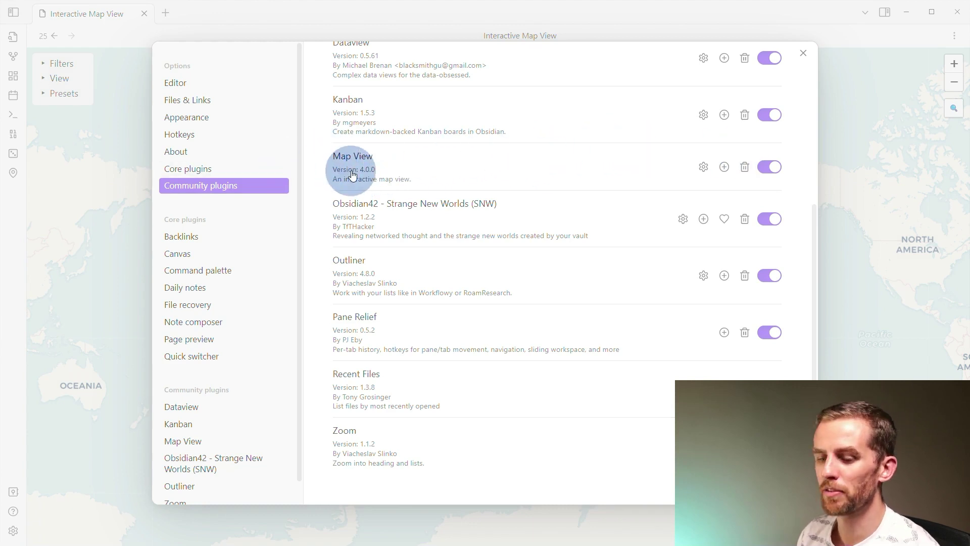
key(Escape)
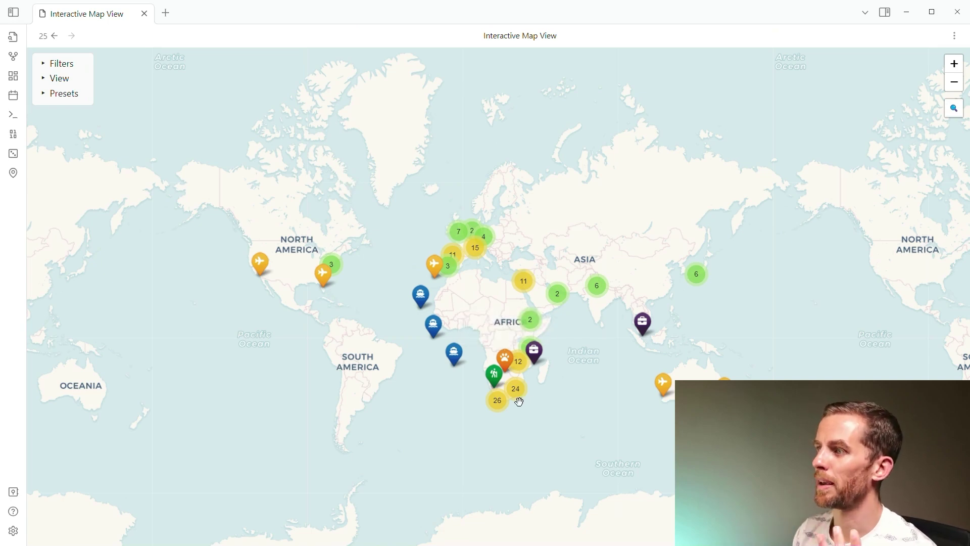
Pan the map from Africa to Europe and zoom onto northern Spain, previewing the Bilbao cycling marker
scroll(520, 402, up, 3)
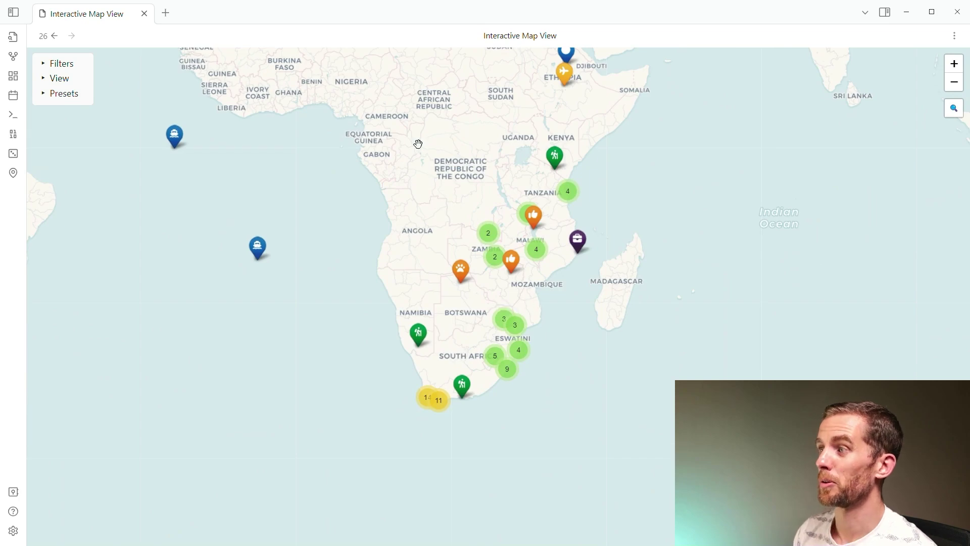
drag(419, 145, 485, 396)
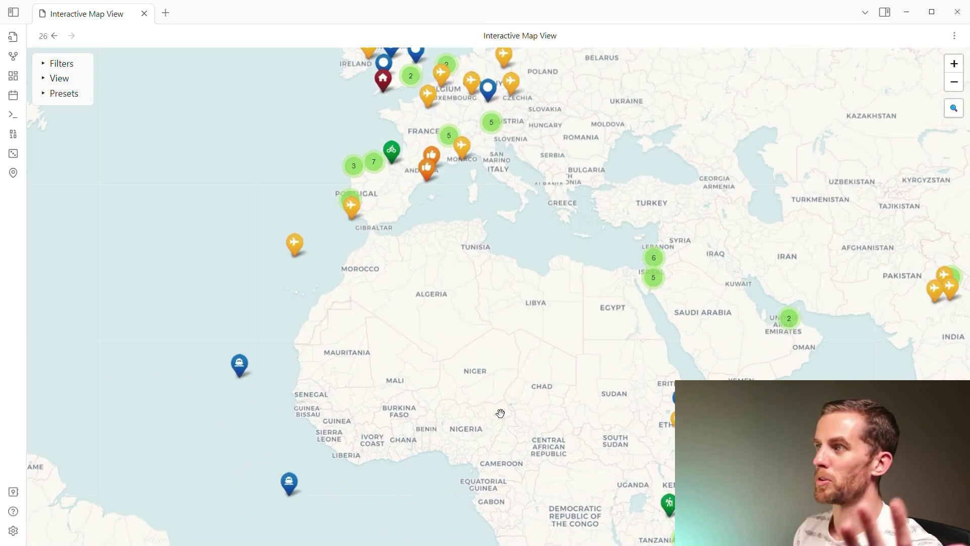
drag(446, 236, 465, 379)
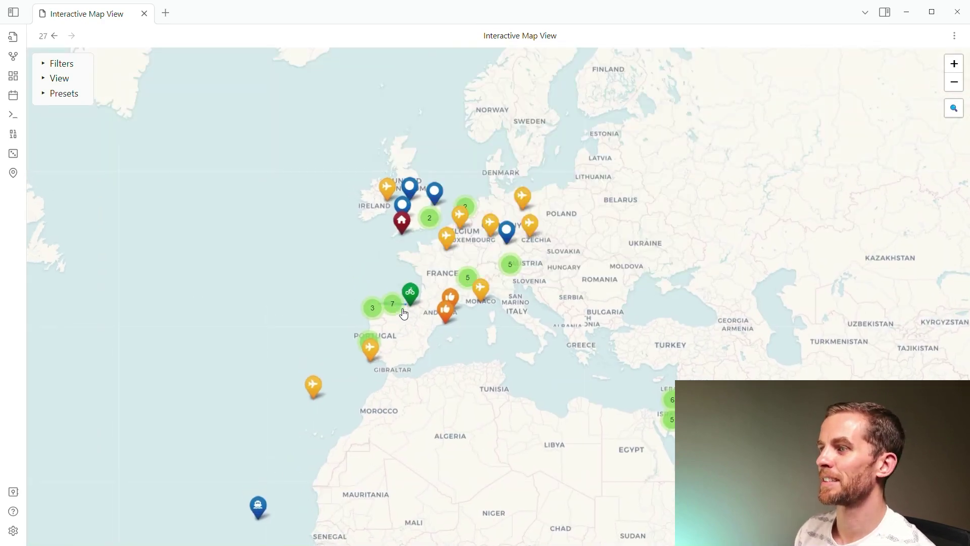
scroll(402, 308, up, 1)
scroll(401, 308, up, 1)
scroll(331, 296, up, 1)
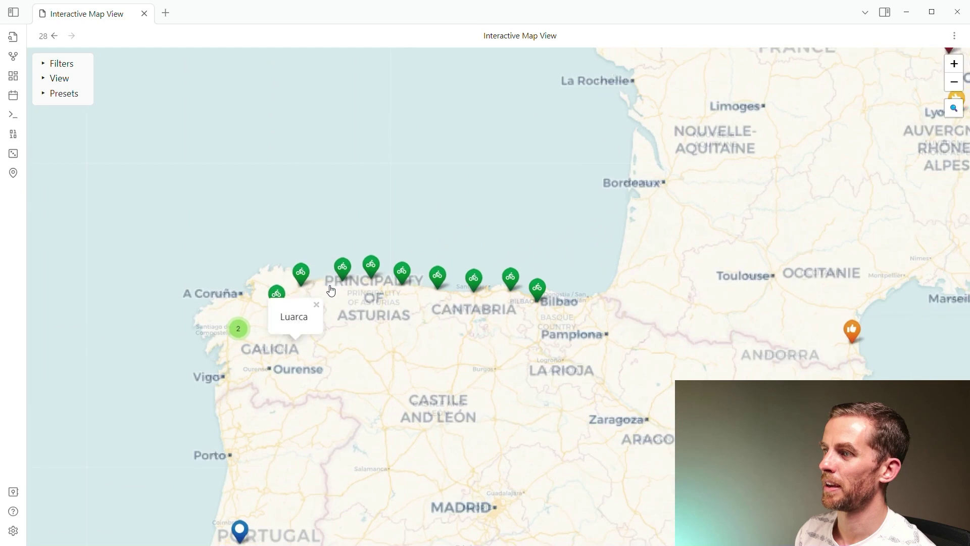
mouse_move(379, 331)
mouse_down()
mouse_move(418, 396)
mouse_move(479, 390)
mouse_up()
scroll(444, 410, up, 1)
mouse_move(752, 323)
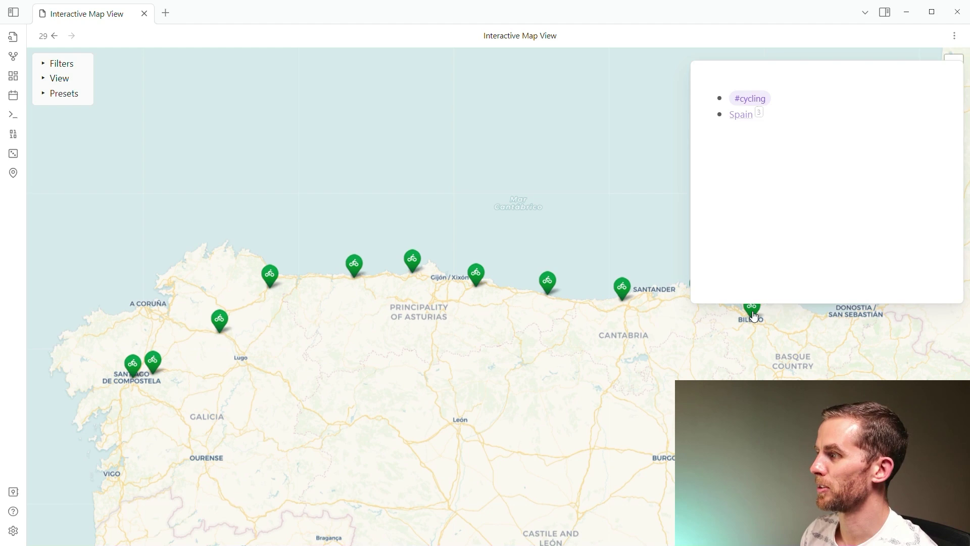
Open the Bilbao note from its marker, go back, then pan and zoom onto Barcelona's hitchhiking pin
click(753, 314)
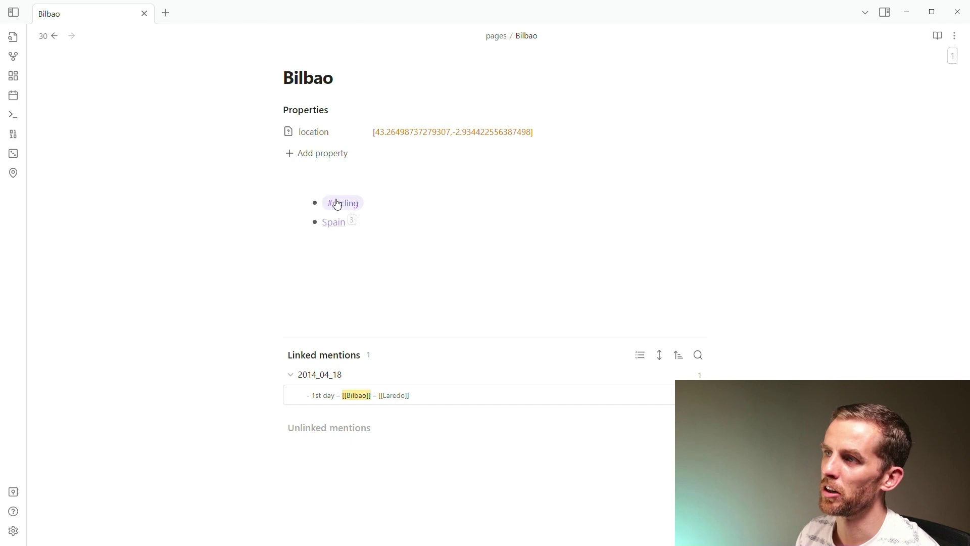
click(54, 37)
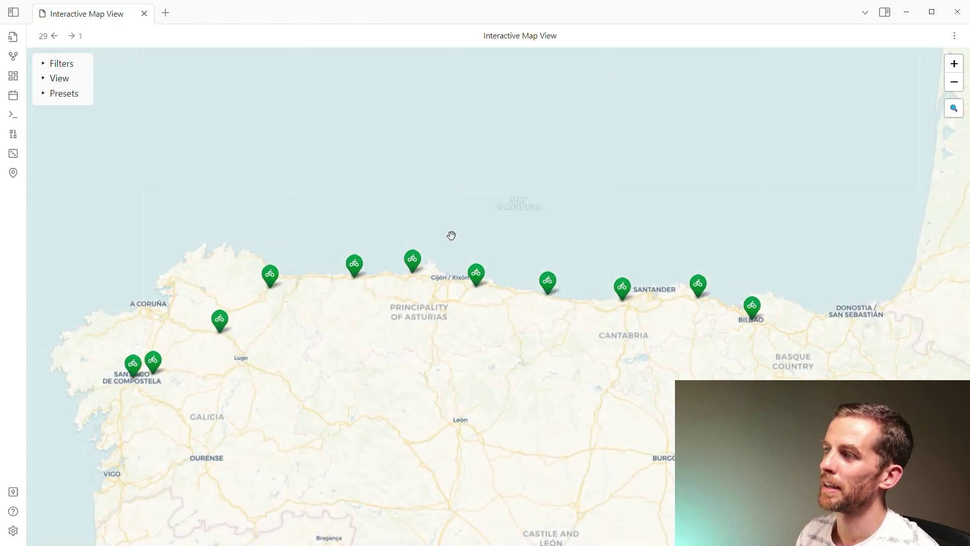
scroll(451, 236, down, 1)
mouse_move(601, 266)
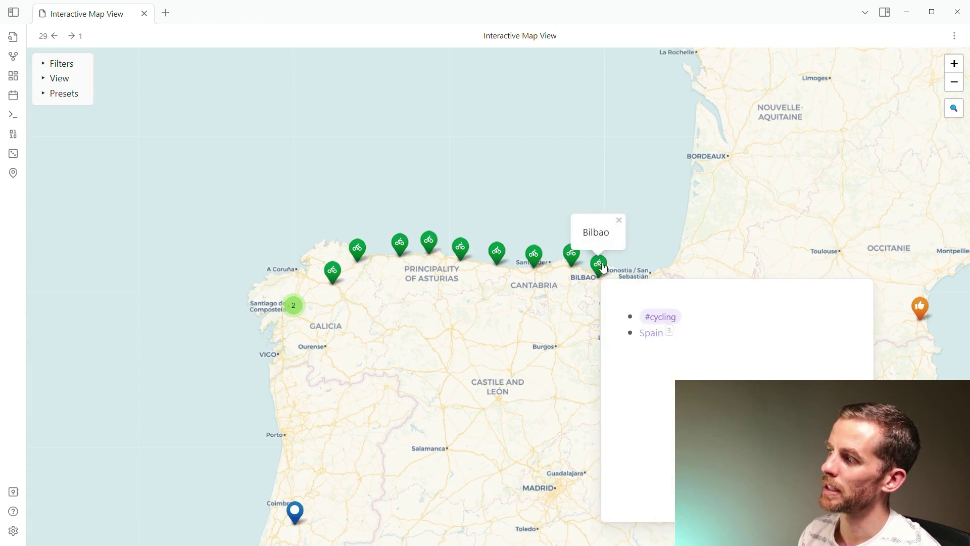
drag(808, 372, 587, 341)
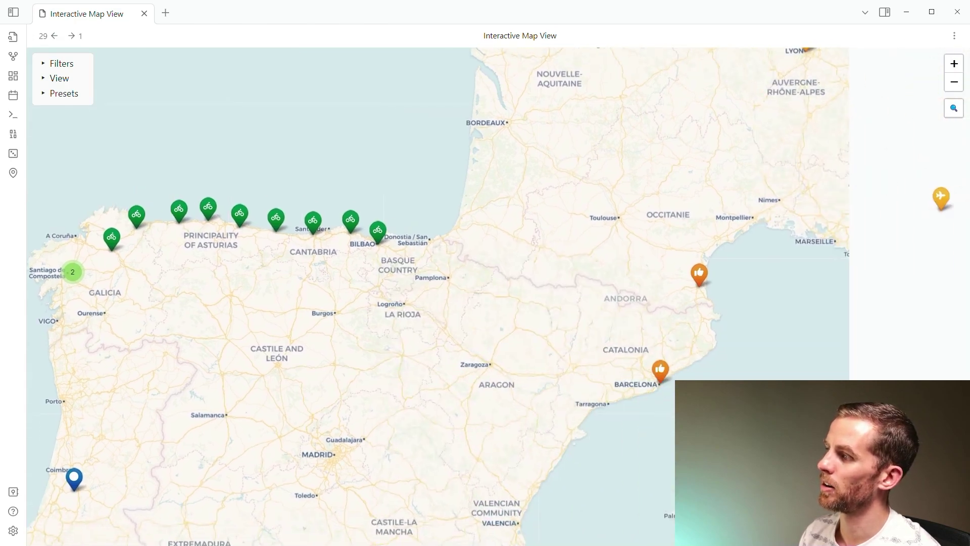
mouse_move(662, 376)
scroll(662, 376, up, 2)
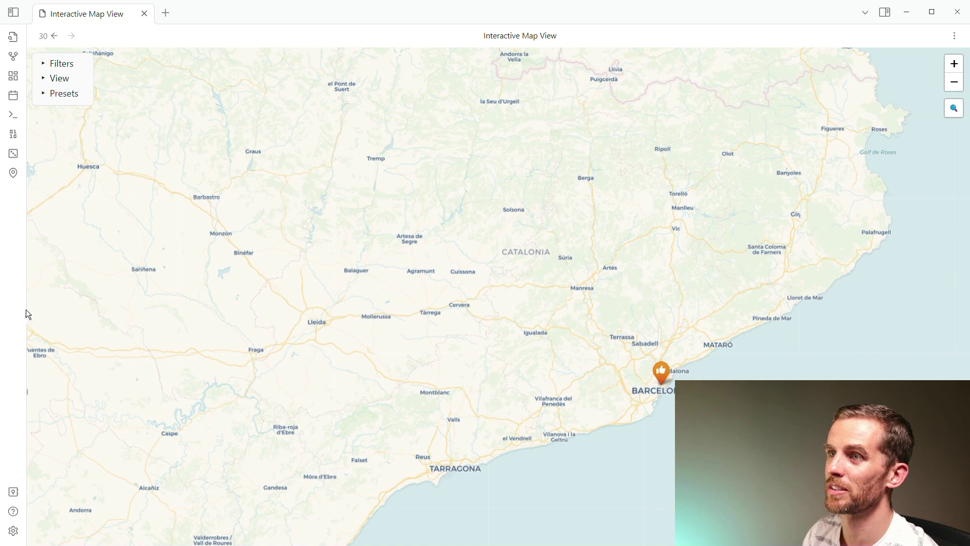
Open the Map View plugin settings and reveal the end of the New note path
click(13, 530)
scroll(536, 290, down, 2)
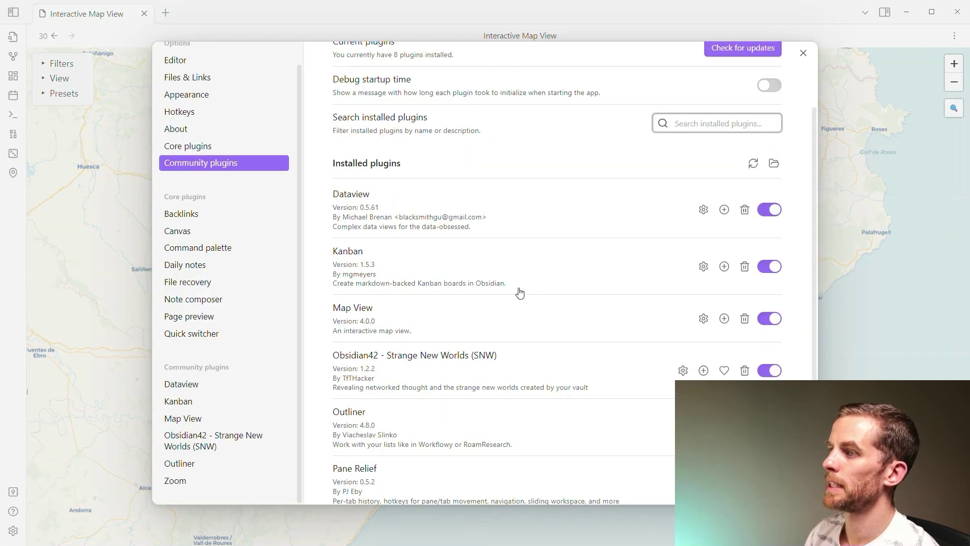
click(213, 419)
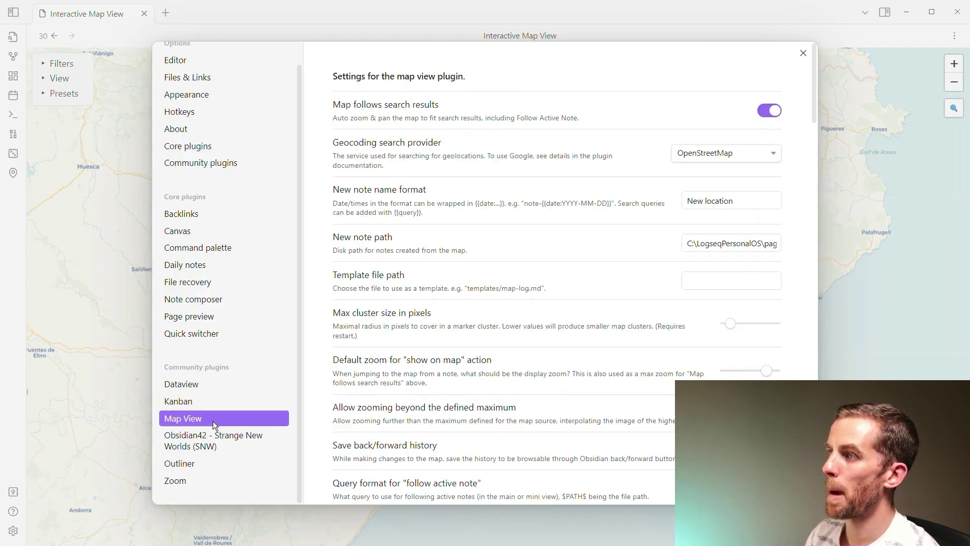
scroll(600, 268, down, 1)
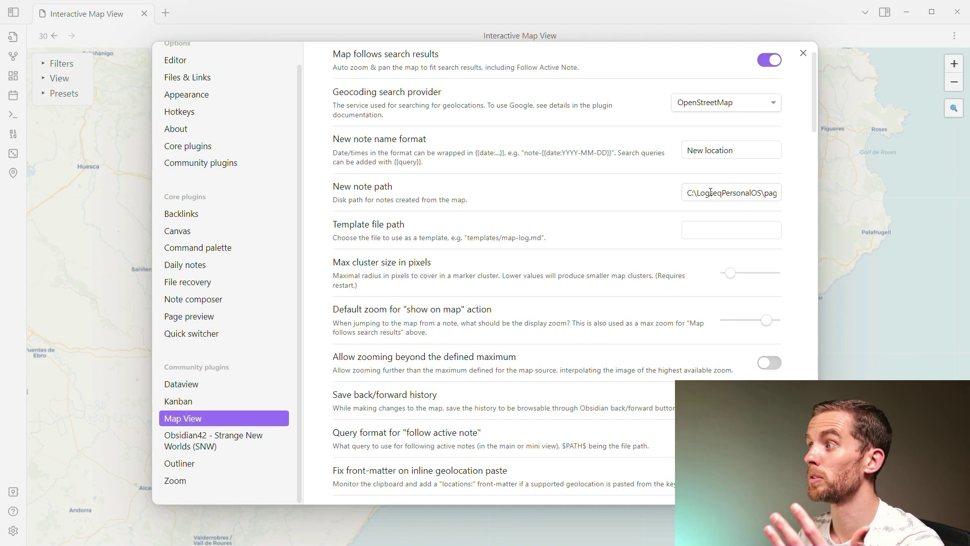
click(706, 192)
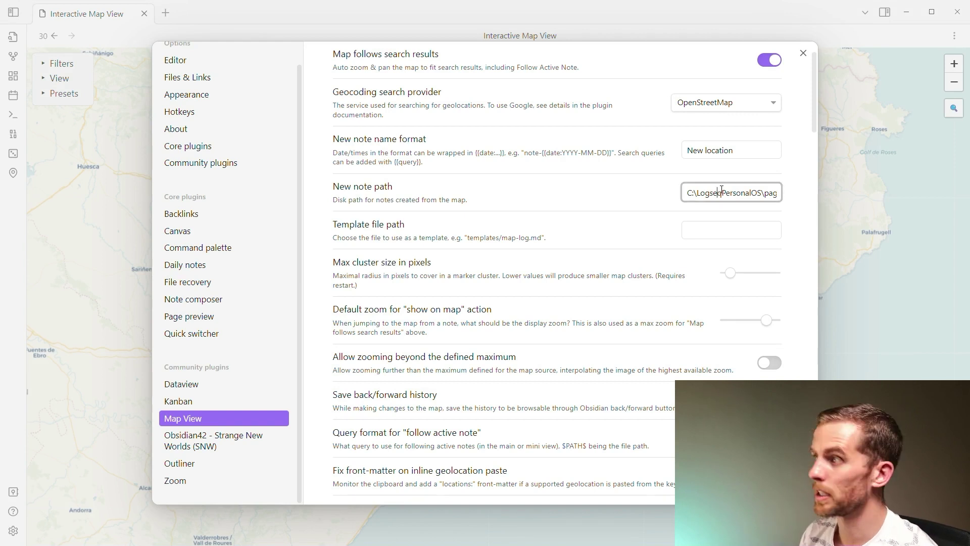
key(End)
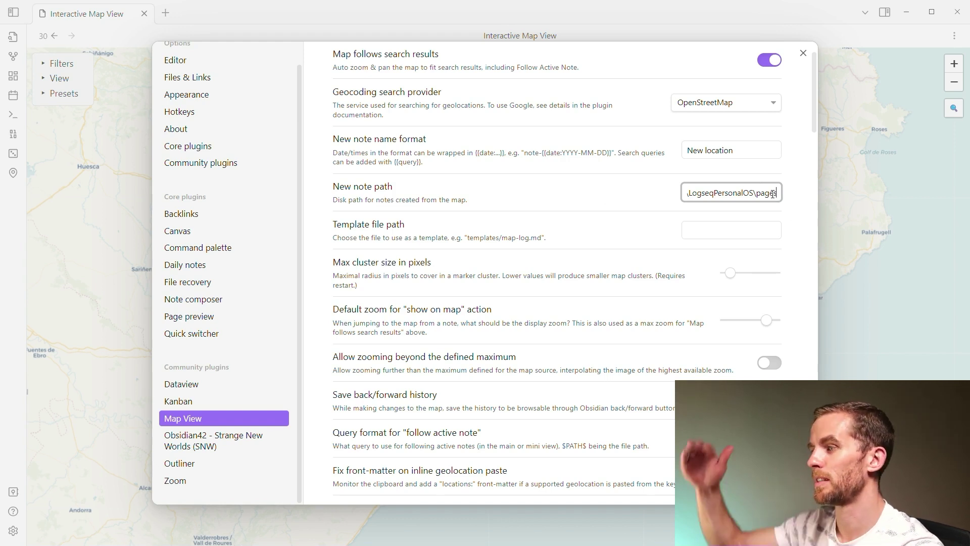
Scroll through the marker icon rules, then close settings to return to the map
scroll(555, 240, down, 3)
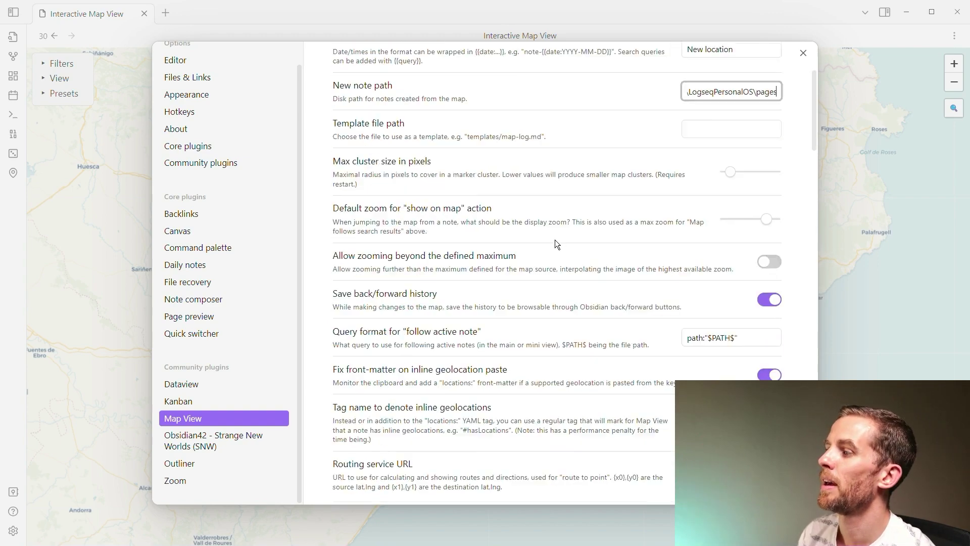
scroll(554, 242, down, 15)
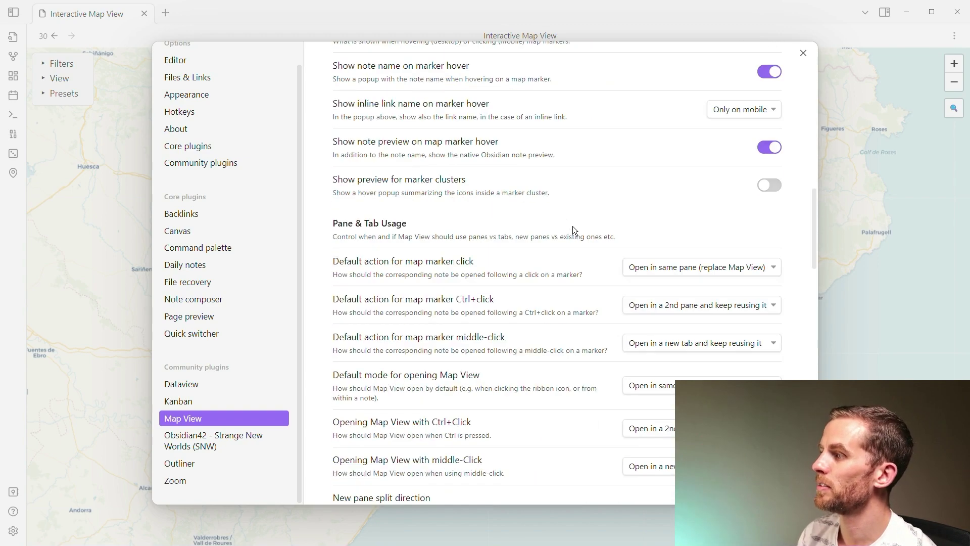
scroll(572, 227, down, 11)
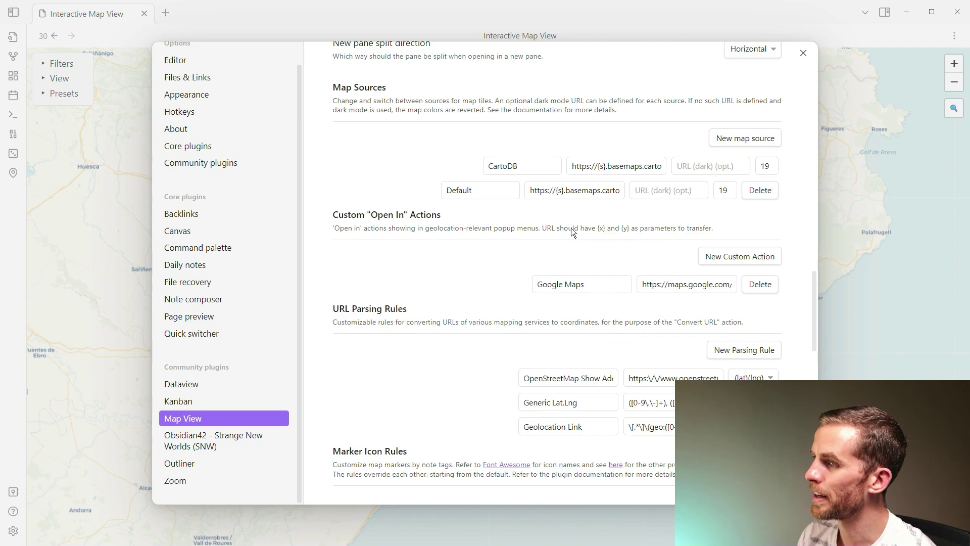
scroll(572, 231, down, 4)
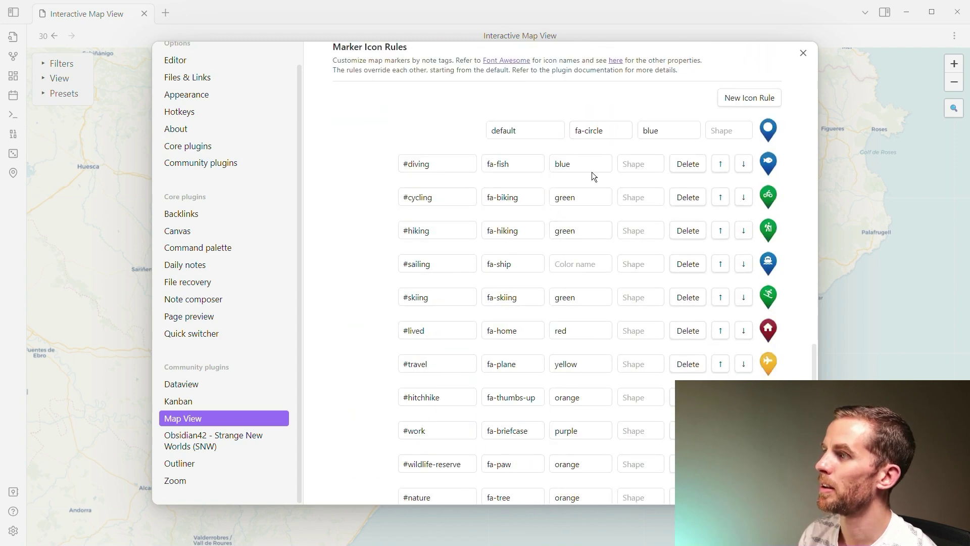
scroll(458, 184, up, 1)
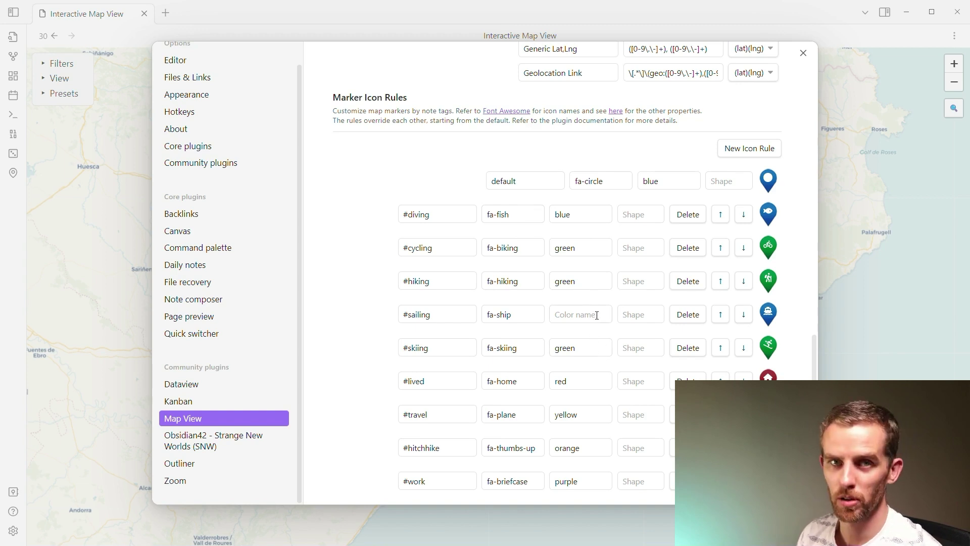
key(Escape)
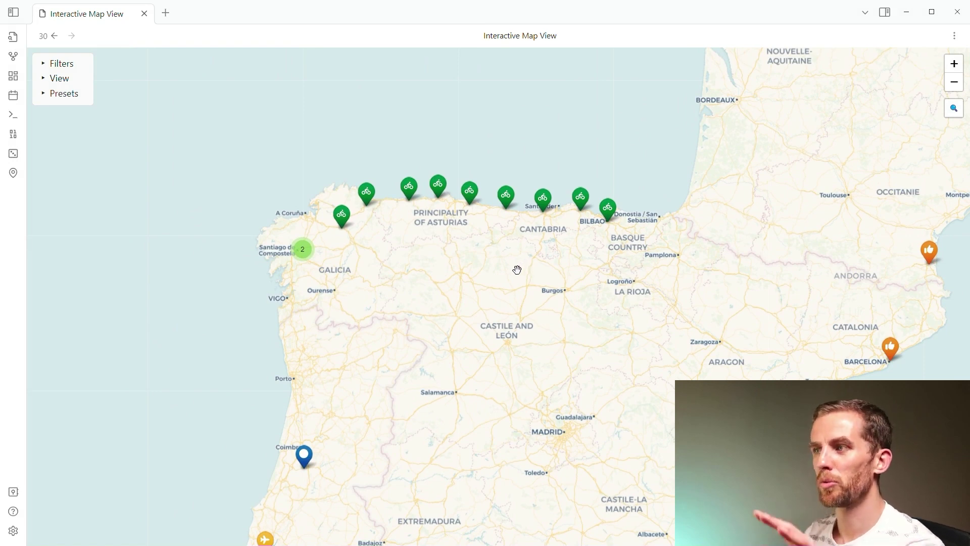
Zoom out and pan the map to Ethiopia to preview the Lalibela marker's photo
scroll(489, 287, down, 2)
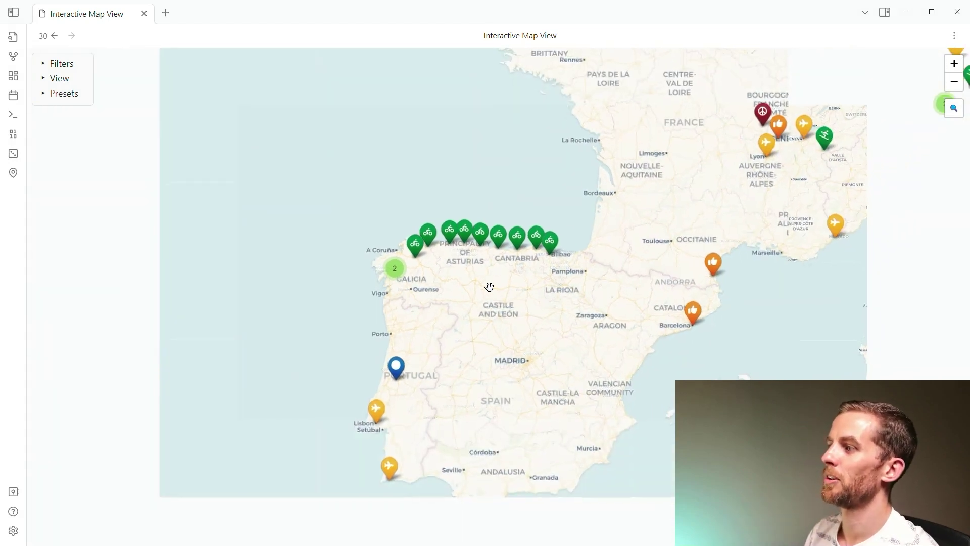
drag(598, 401, 451, 181)
drag(704, 413, 496, 314)
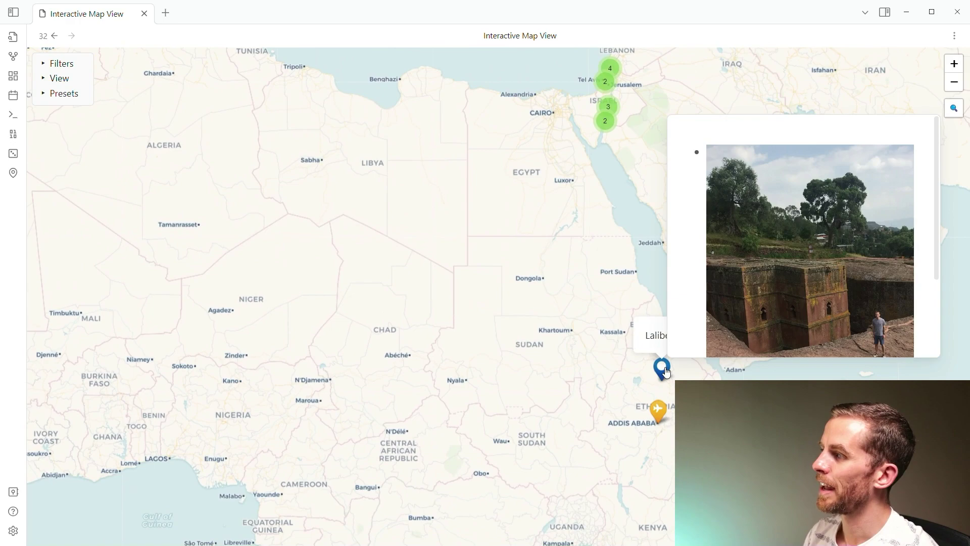
Open the Lalibela note from its marker and scroll to its 2017_09_29 linked mention and back
click(662, 368)
scroll(448, 227, down, 6)
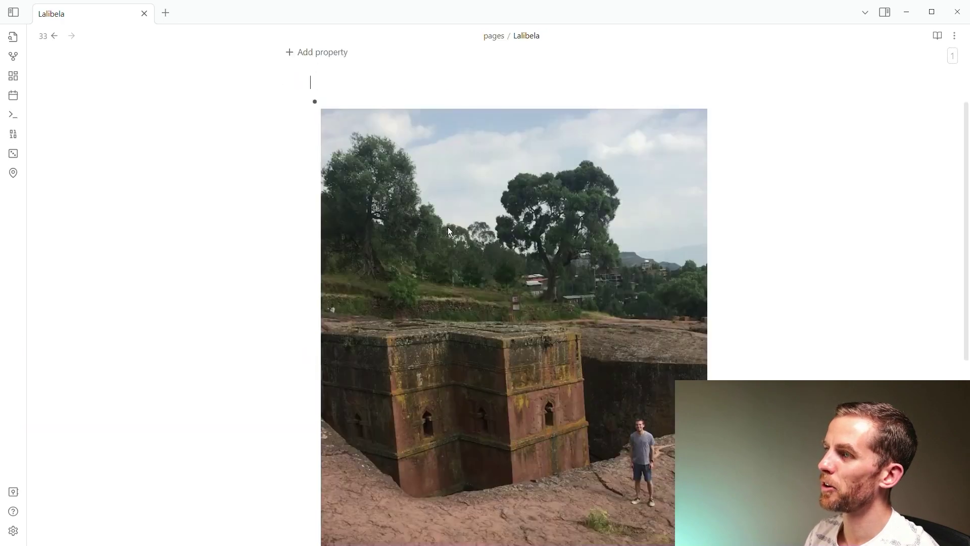
scroll(448, 227, up, 3)
scroll(453, 235, down, 6)
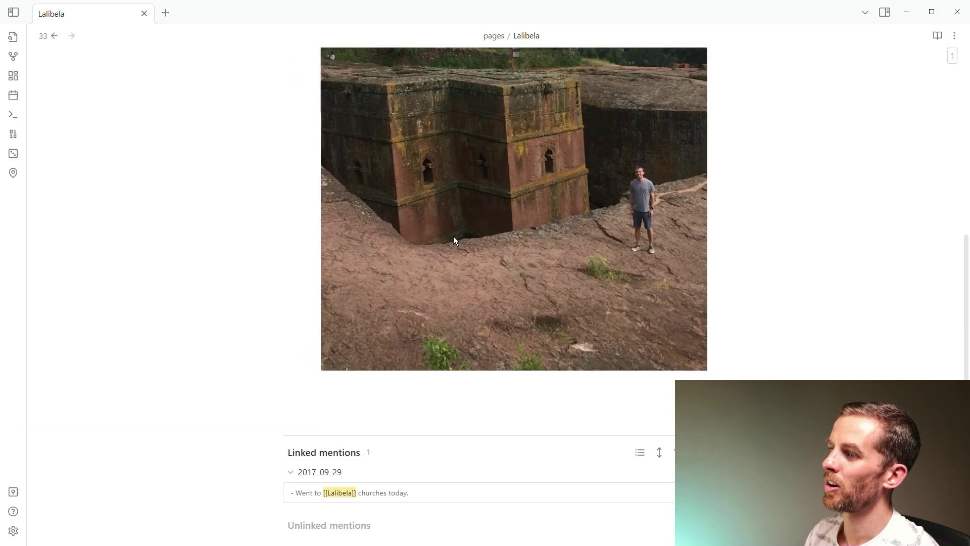
scroll(456, 225, up, 3)
scroll(454, 232, down, 2)
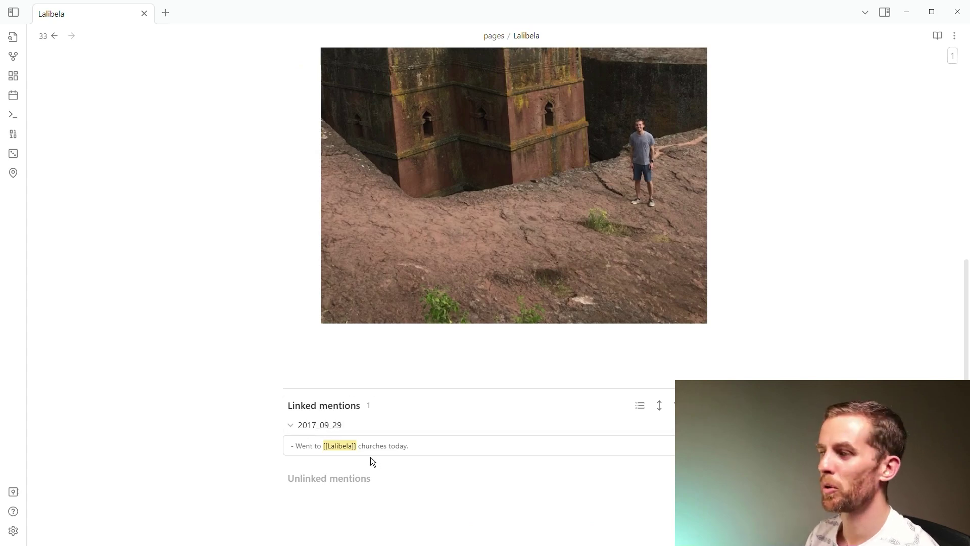
scroll(523, 226, up, 3)
scroll(550, 222, up, 2)
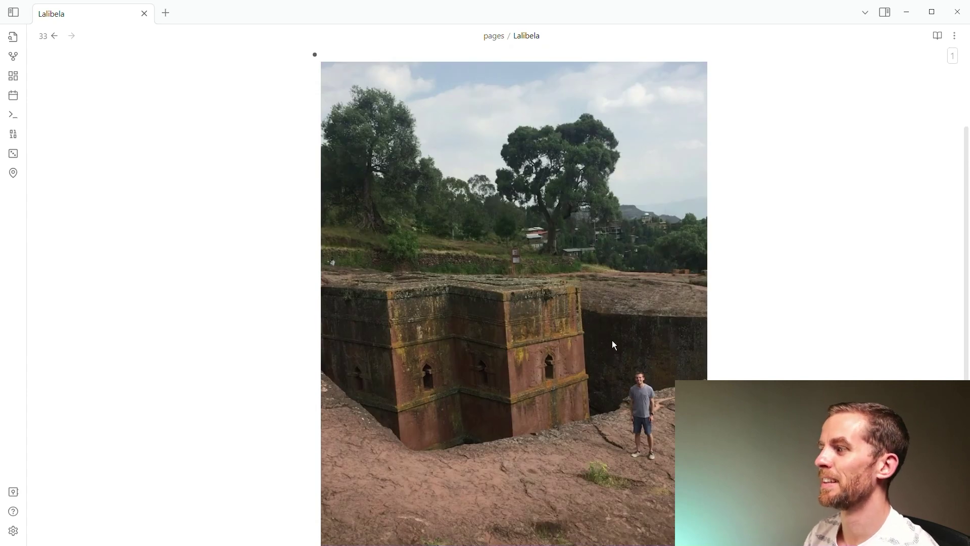
scroll(613, 345, up, 1)
scroll(588, 329, down, 2)
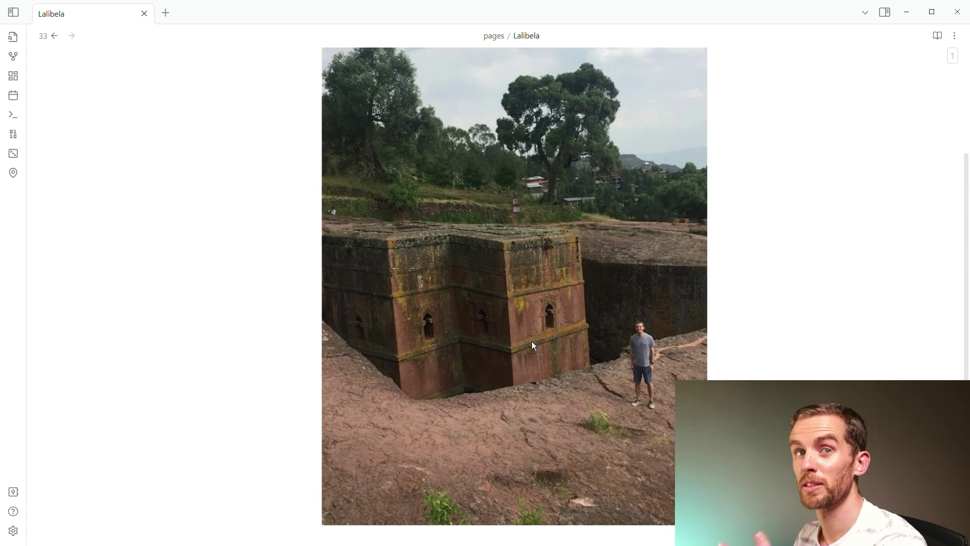
In Logseq, expose the Lalibela page's raw location [12.031797,39.041056] in its first block
key(alt+Tab)
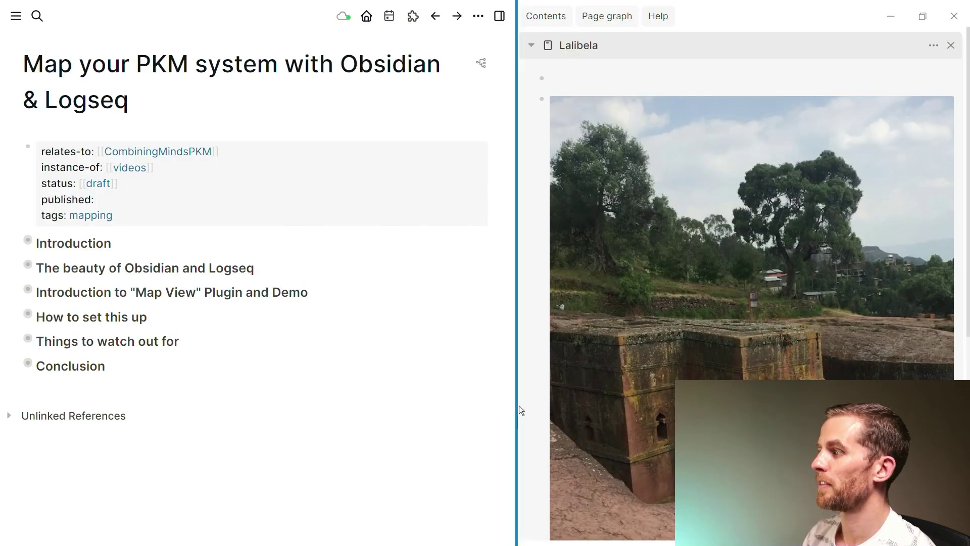
scroll(688, 273, down, 5)
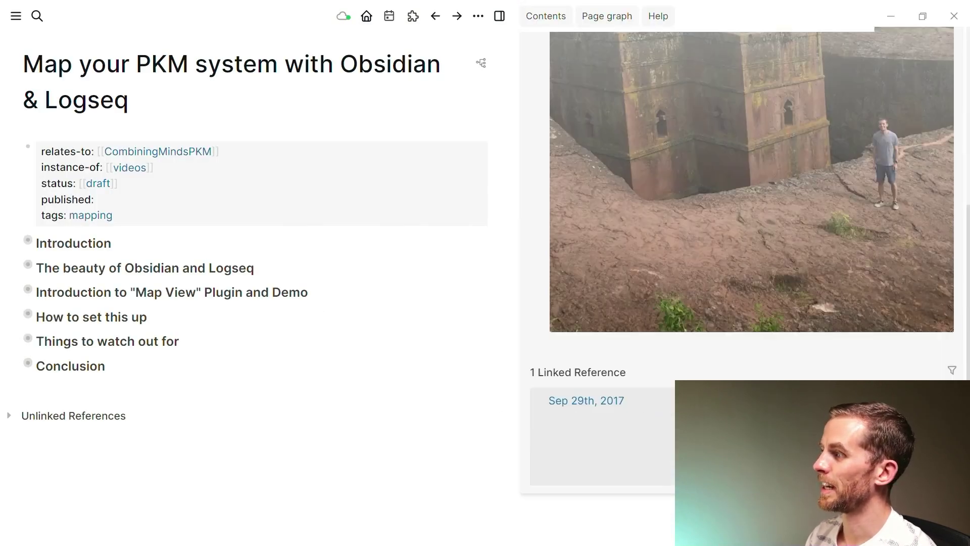
scroll(710, 296, up, 5)
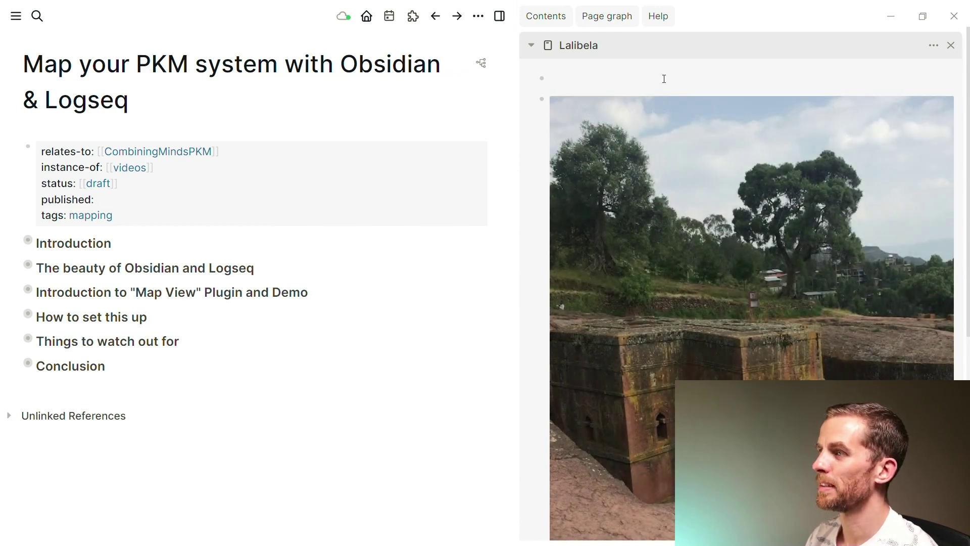
click(662, 79)
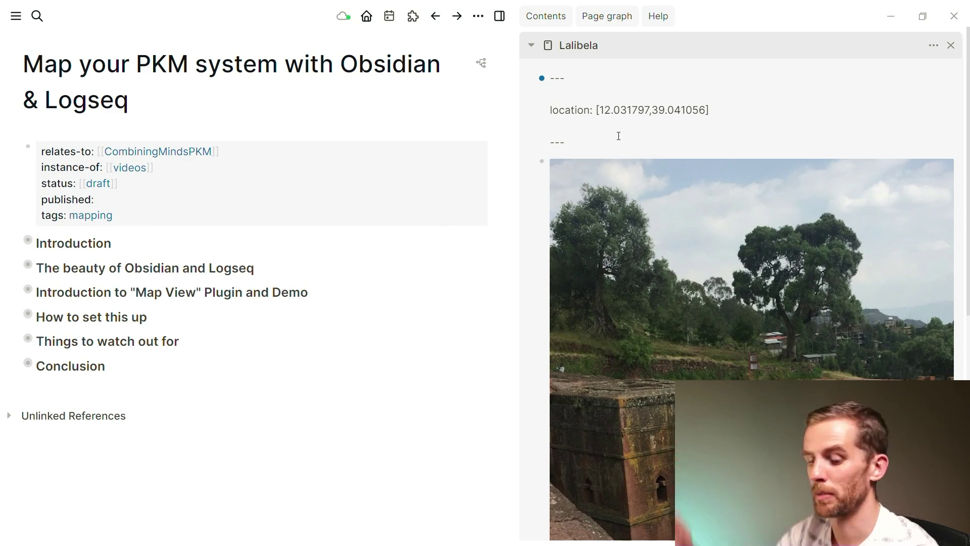
Search '2014', open 2014/Camino de Santiago in the sidebar, and scroll to the Apr 26th, 2014 entry
key(ctrl+k)
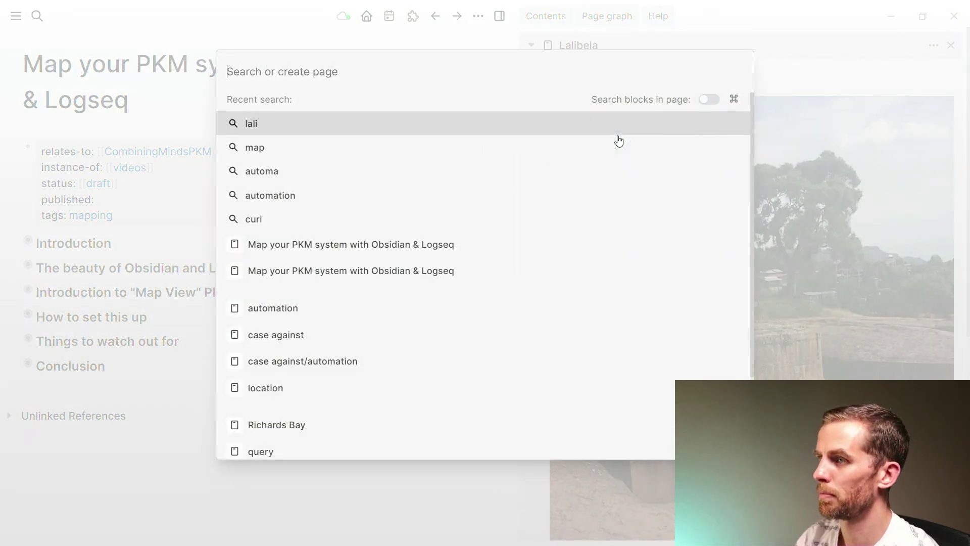
text(2)
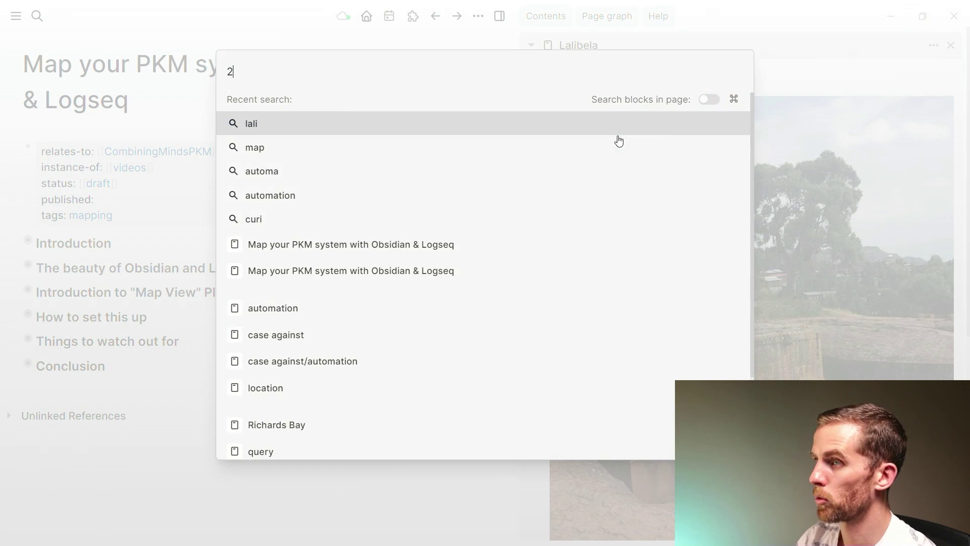
text(014)
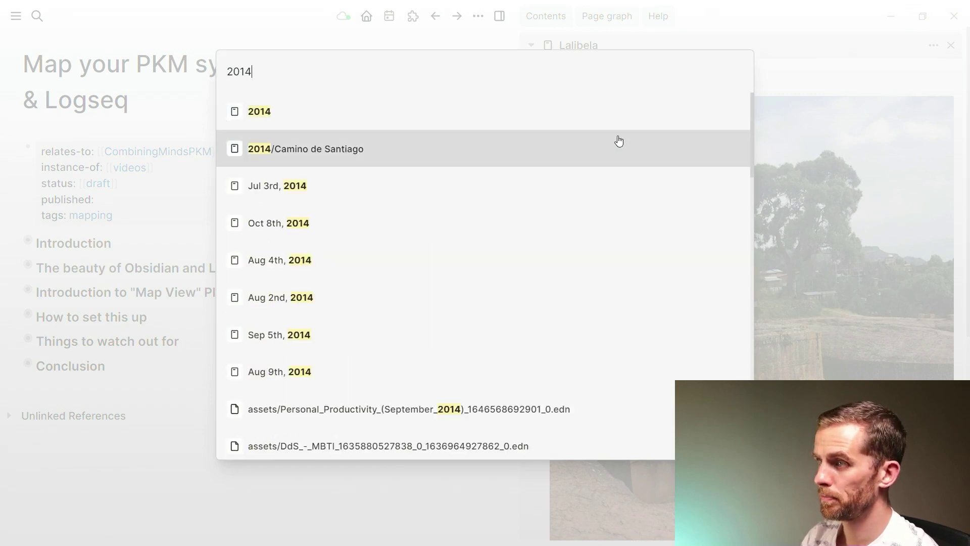
shift+click(619, 141)
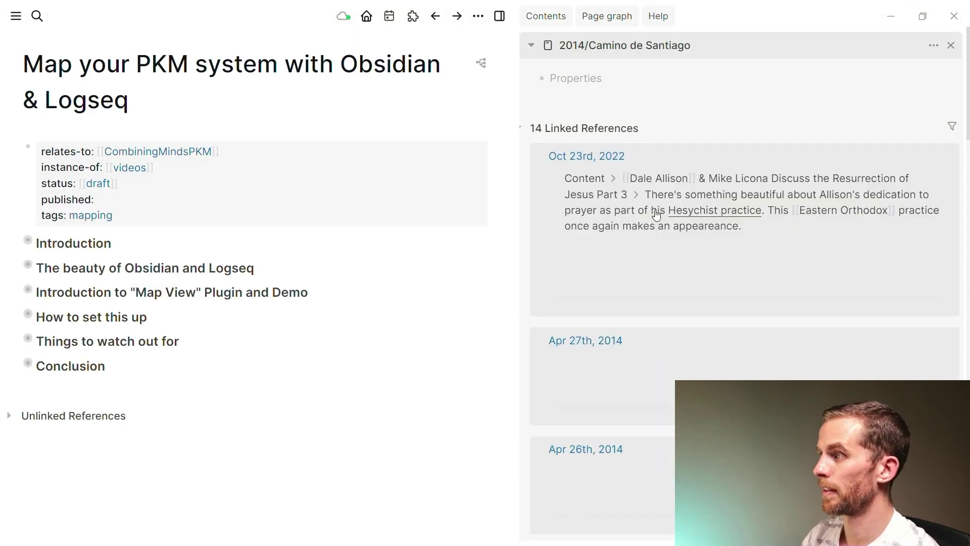
scroll(572, 156, down, 6)
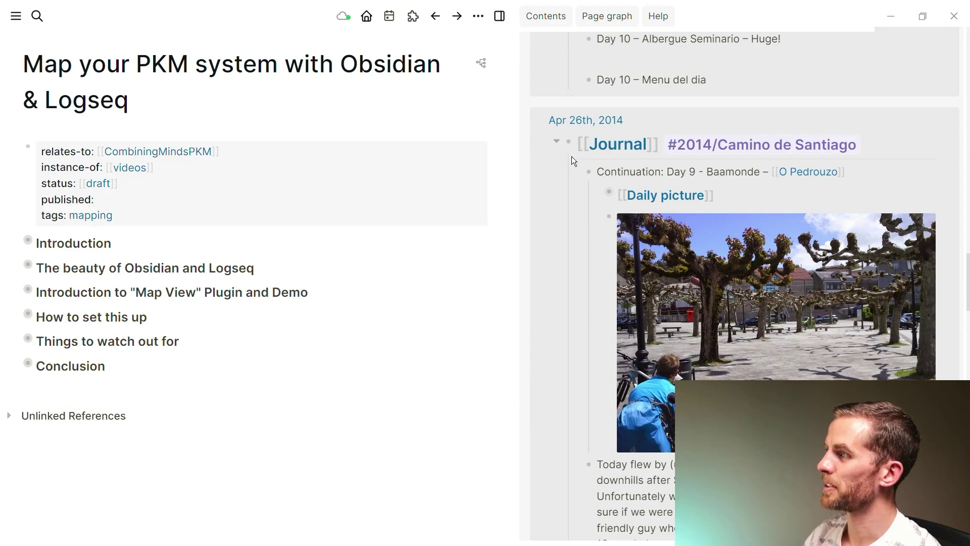
scroll(573, 159, down, 6)
scroll(571, 156, up, 3)
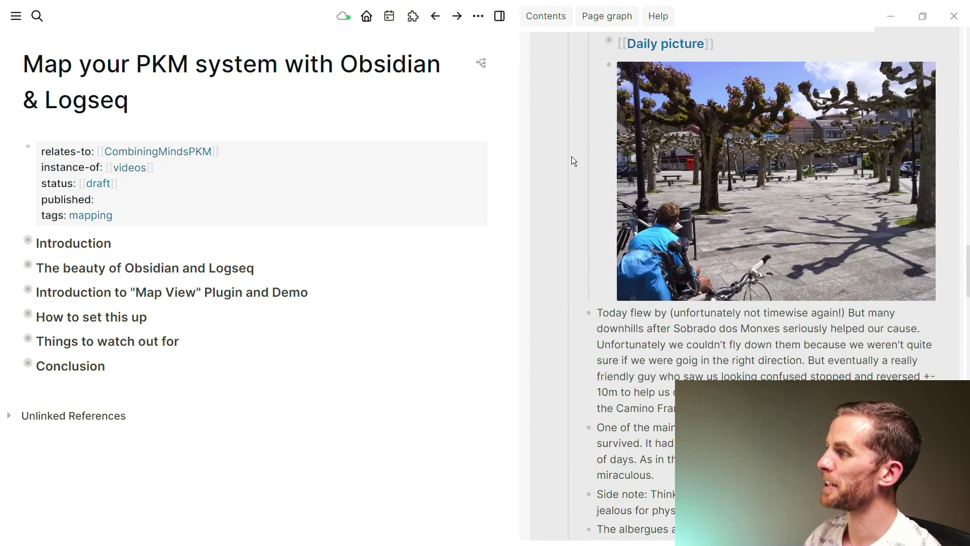
scroll(572, 159, up, 2)
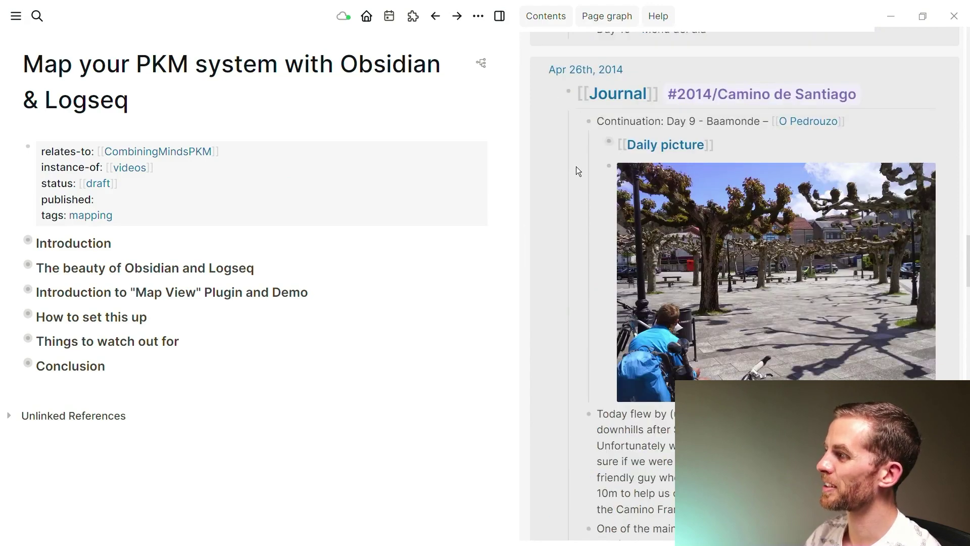
mouse_move(709, 250)
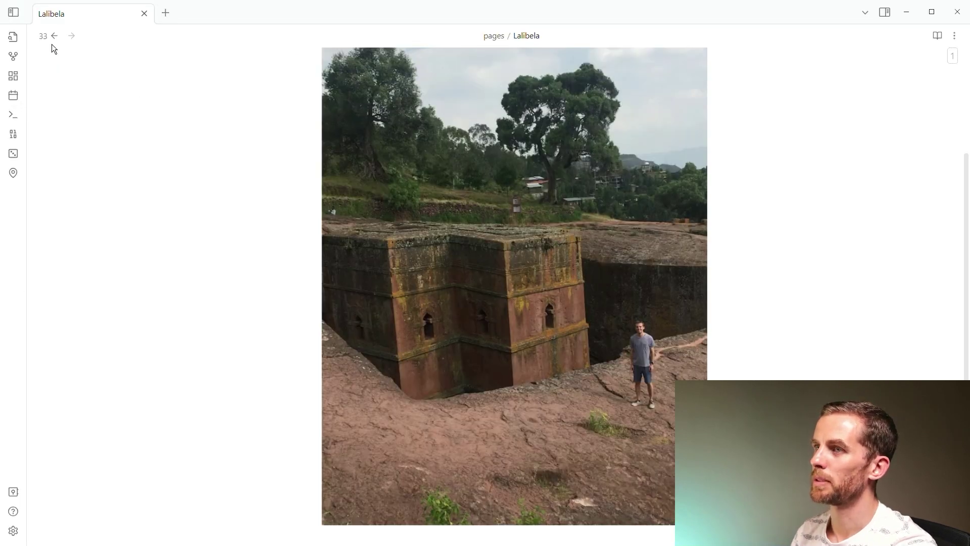
Return to the Interactive Map View and zoom in on São Paulo
click(53, 40)
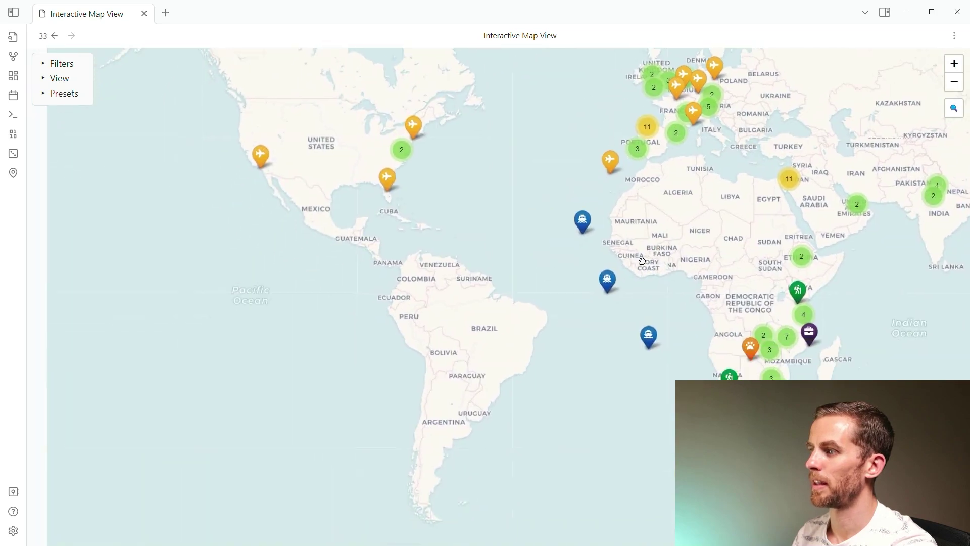
scroll(470, 453, up, 2)
scroll(570, 247, up, 2)
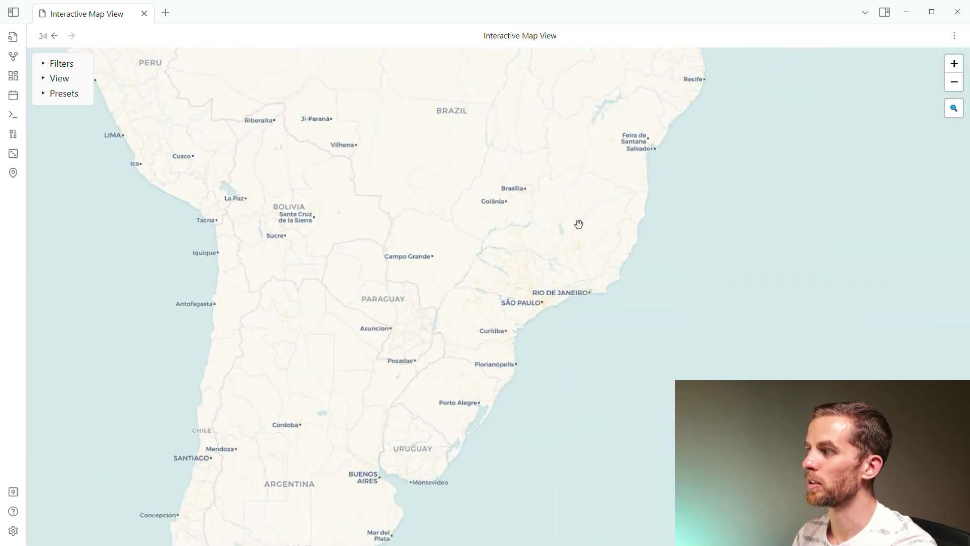
scroll(542, 308, up, 1)
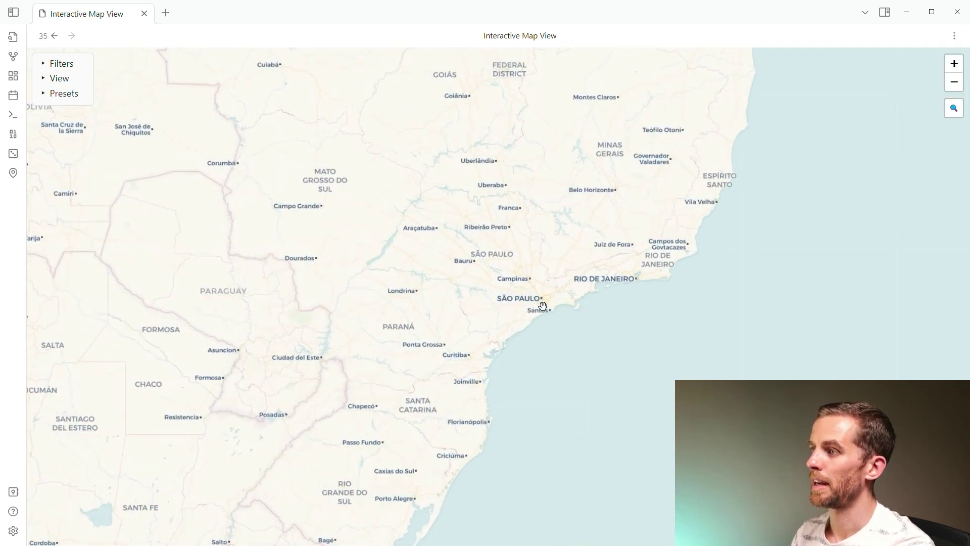
scroll(542, 307, up, 1)
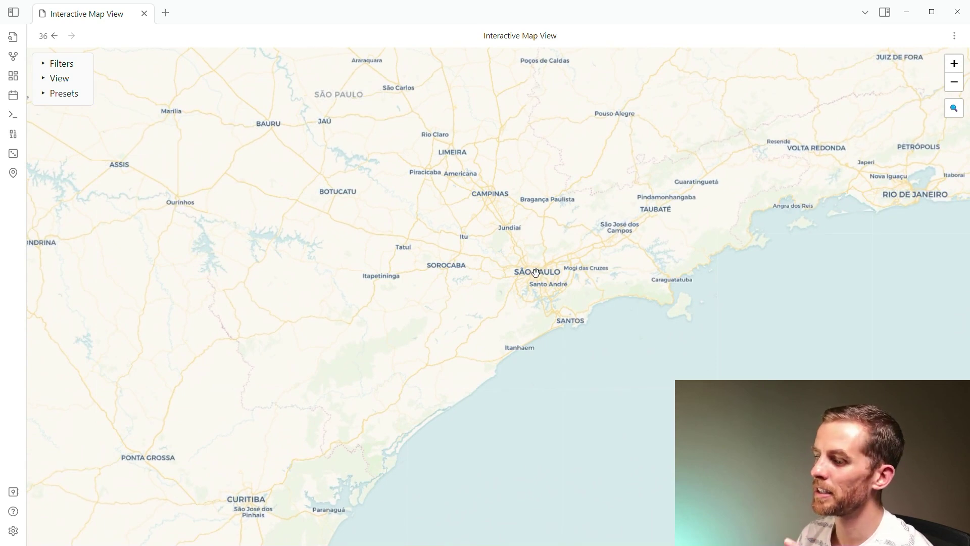
Copy São Paulo's geolocation as front matter from its right-click menu, then create a new note
right_click(536, 273)
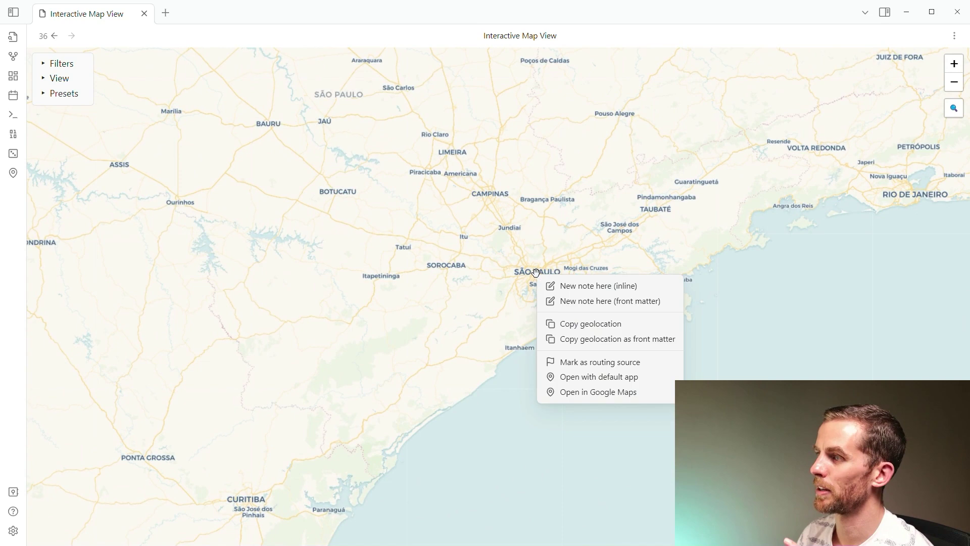
click(563, 299)
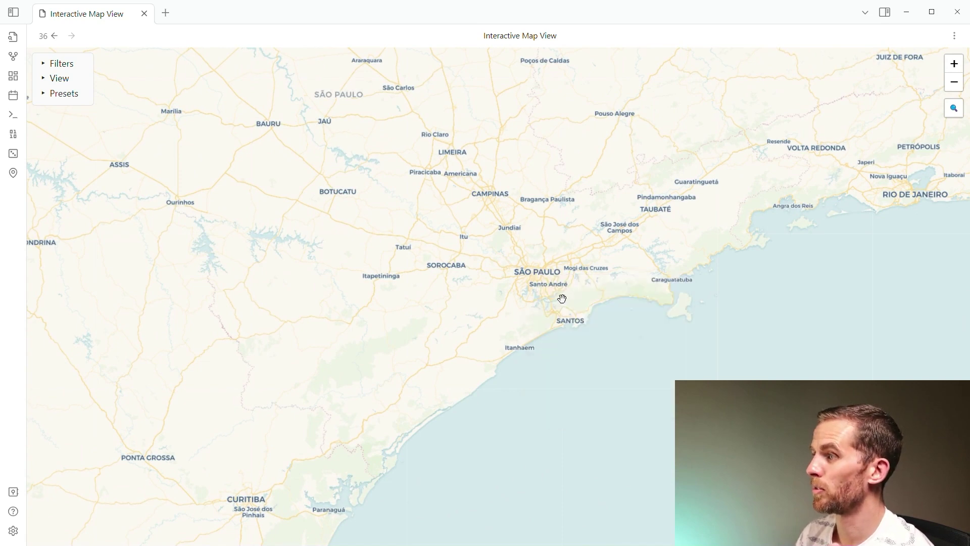
right_click(537, 273)
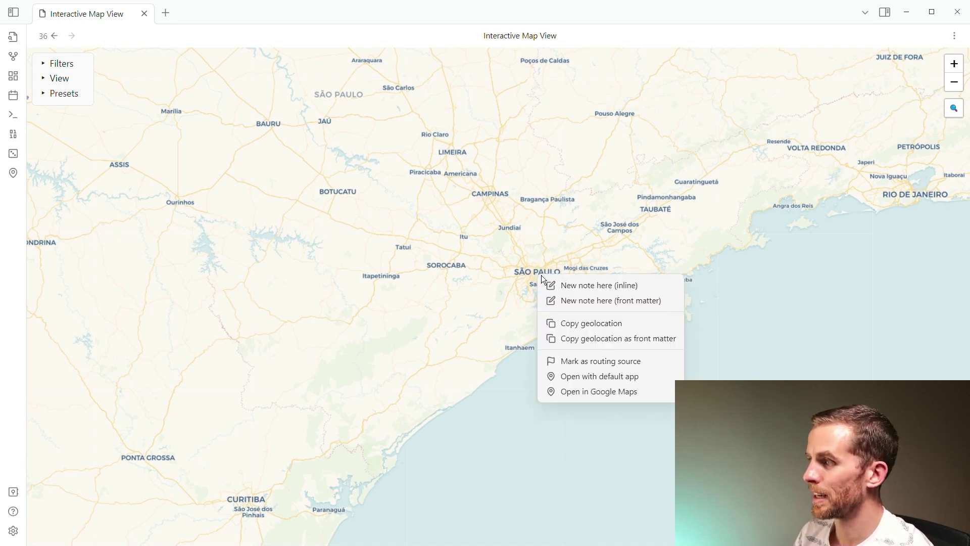
click(589, 340)
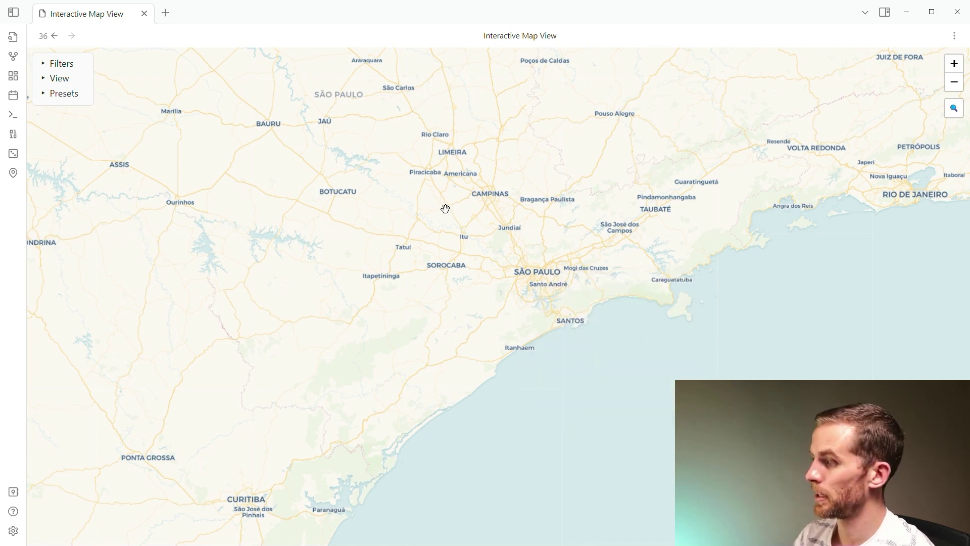
key(ctrl+n)
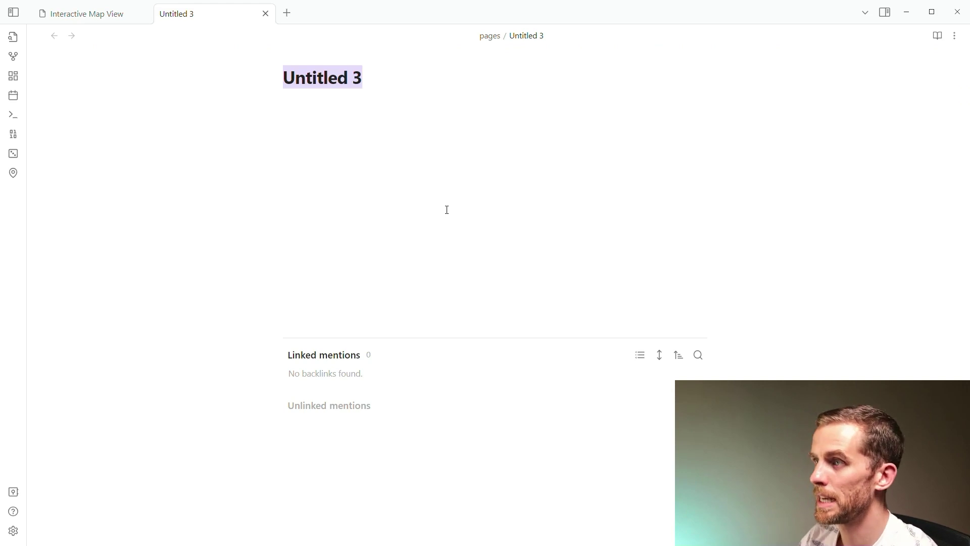
Title the new note 'Sao Paulo', fixing the 'Sao Paolo' misspelling
text(Sao)
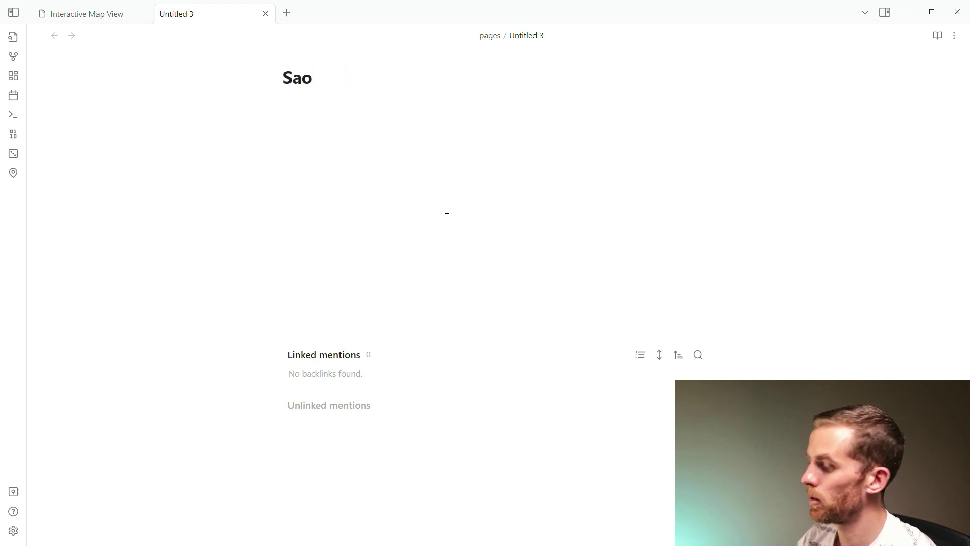
text( Paolo)
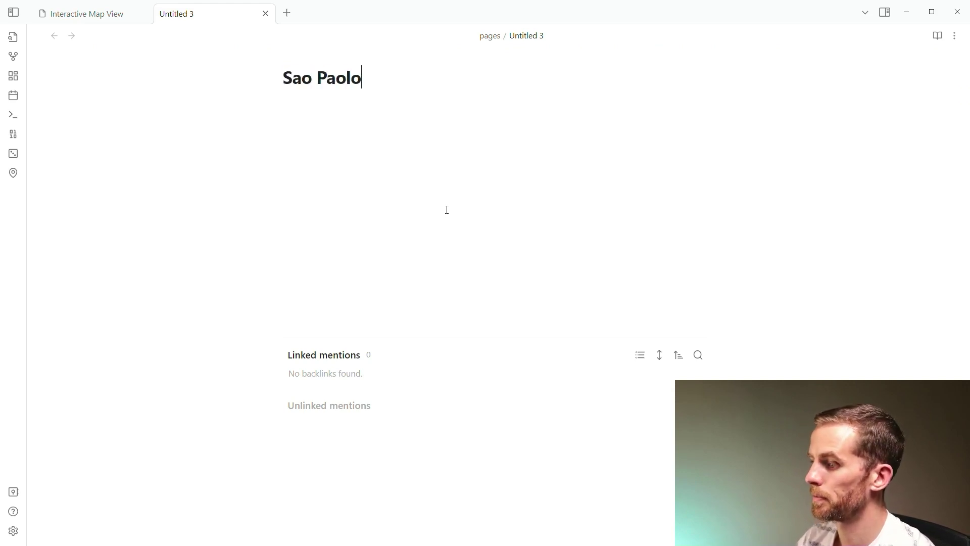
key(Return)
click(98, 12)
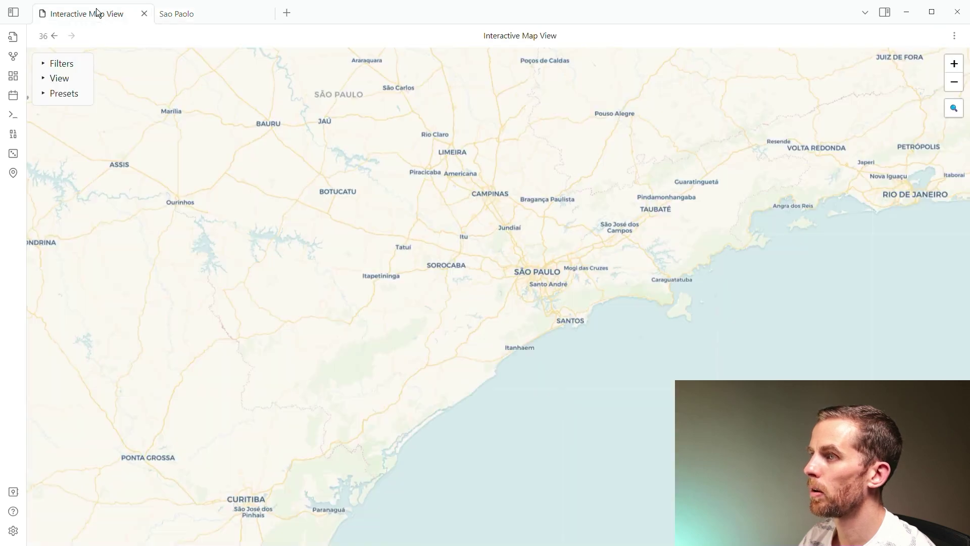
click(174, 13)
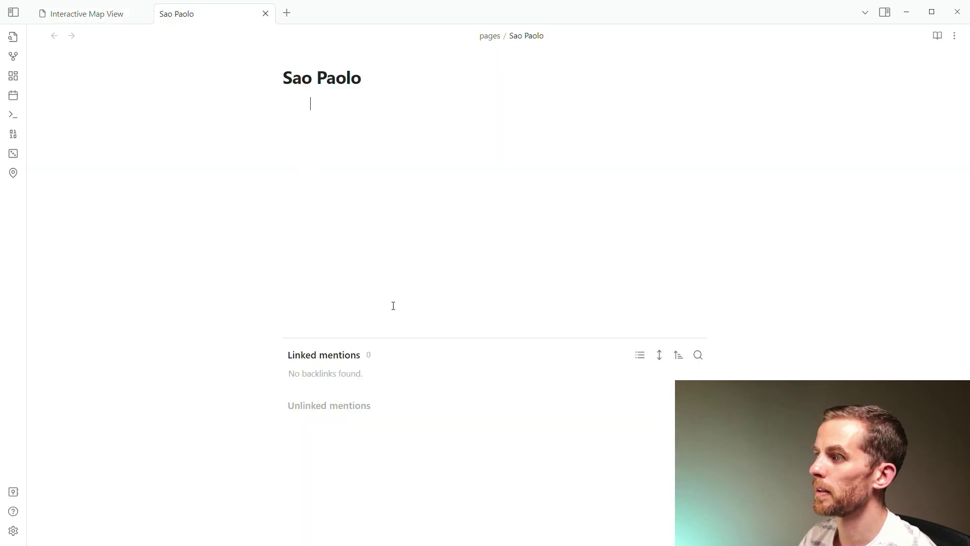
key(BackSpace)
text(u)
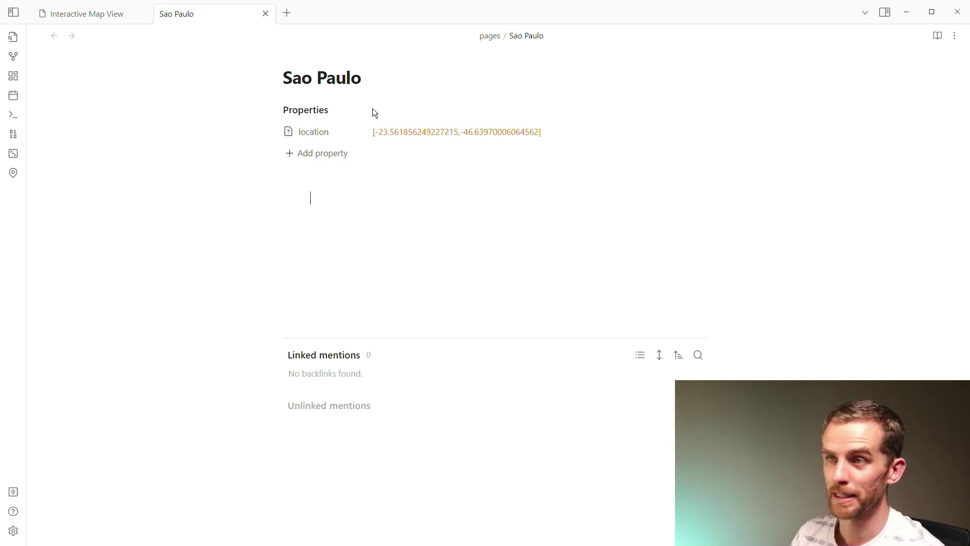
Show the Interactive Map View zoomed in around São Paulo
key(alt+Tab)
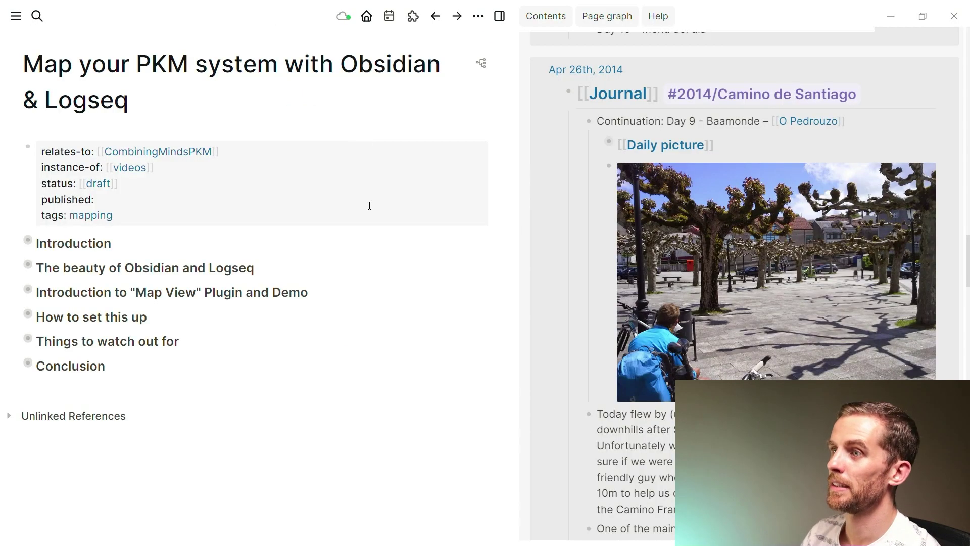
key(alt+Tab)
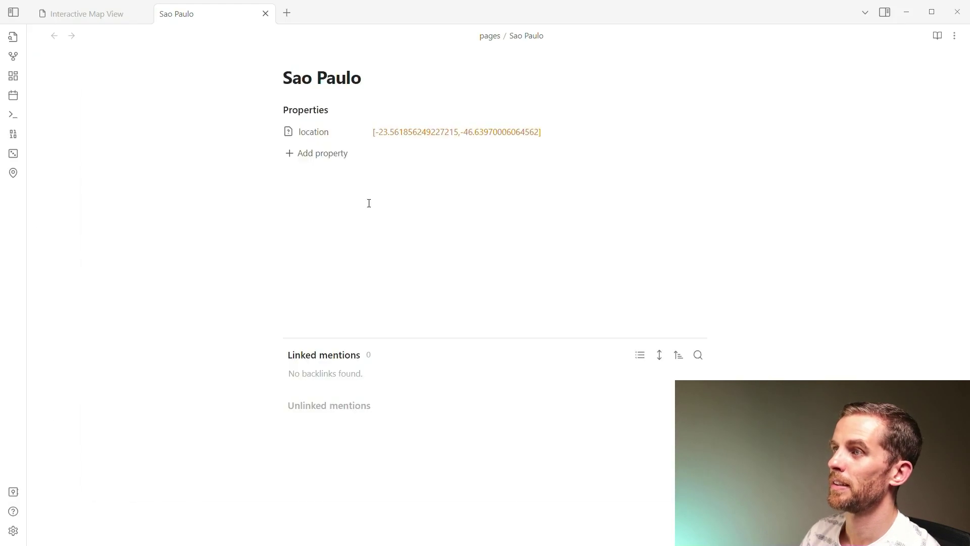
click(76, 15)
scroll(546, 288, up, 2)
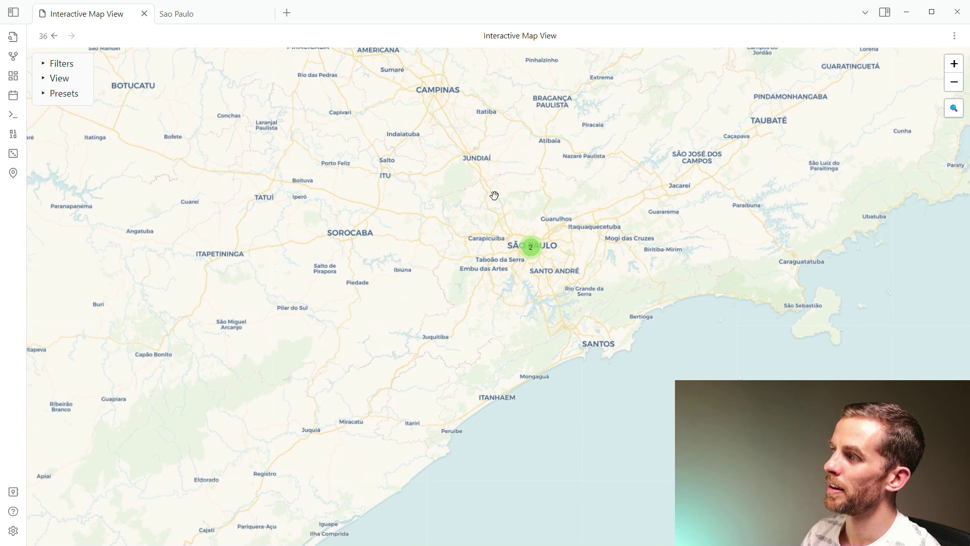
Split the green '2' São Paulo cluster into two pins and preview each pin's note
click(536, 250)
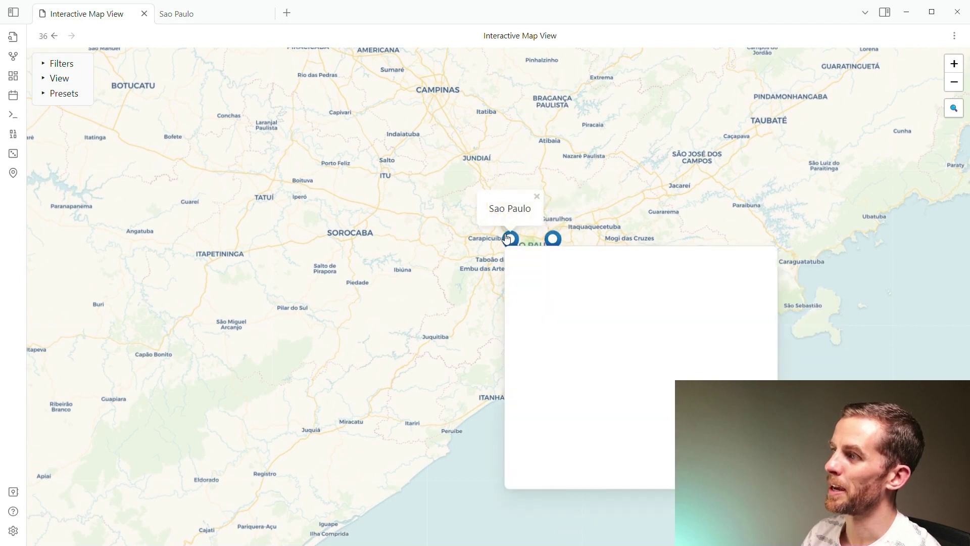
mouse_move(513, 246)
mouse_move(545, 244)
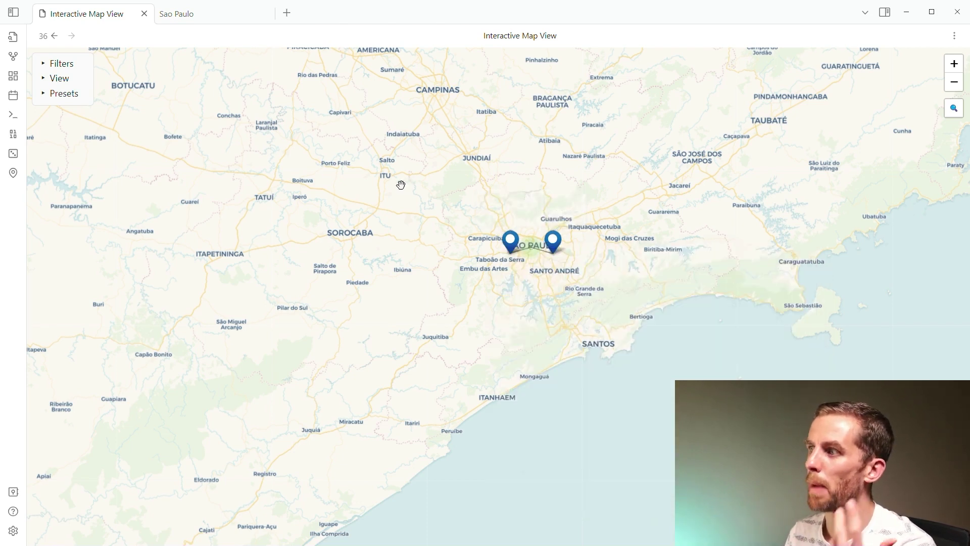
Apply the 'Excluding bak and version-files' map preset
click(45, 94)
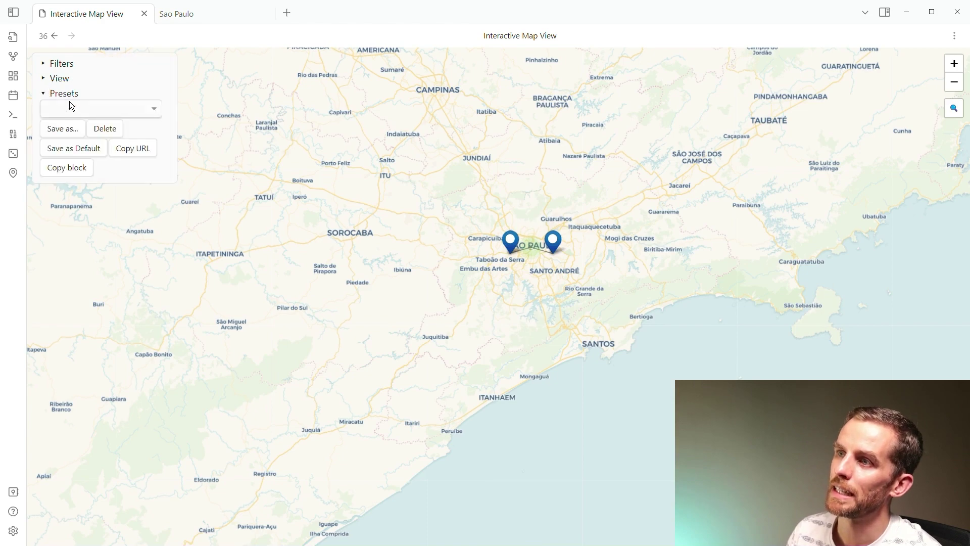
click(107, 114)
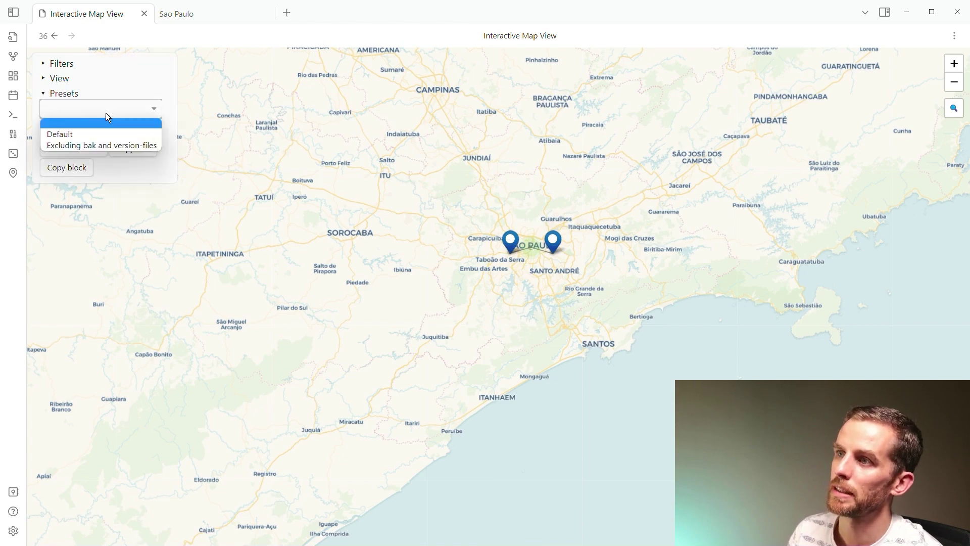
click(101, 146)
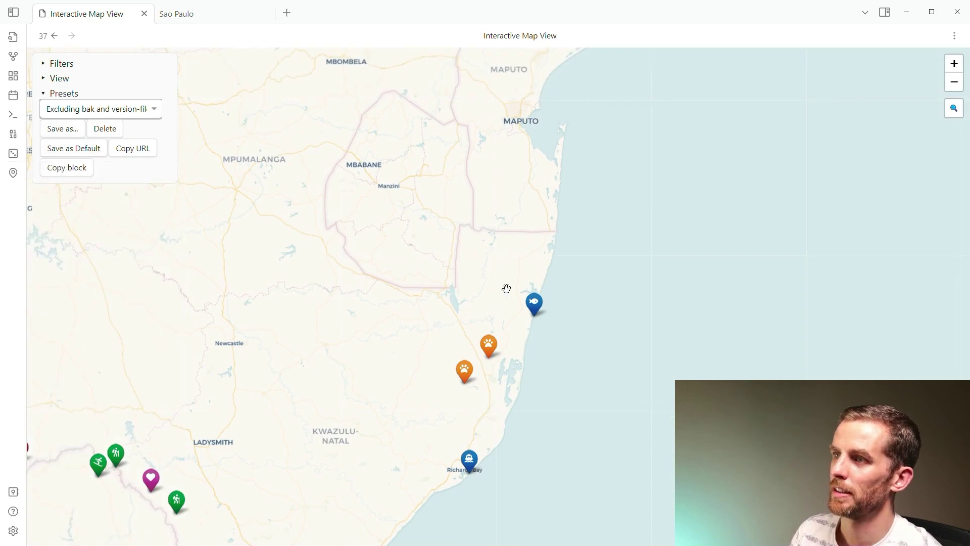
Pan the map back across the South Atlantic and zoom in on São Paulo
scroll(506, 288, down, 2)
drag(445, 320, 918, 346)
scroll(423, 382, down, 1)
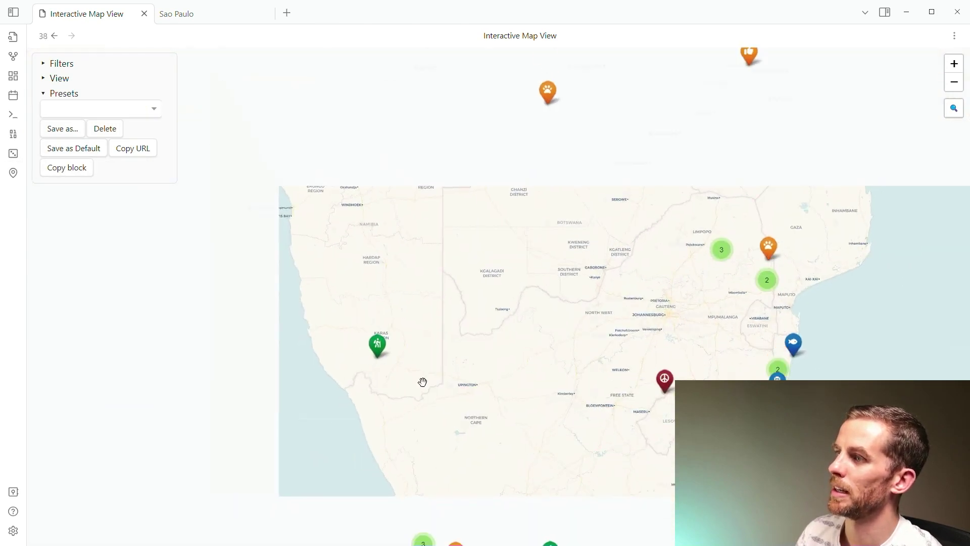
drag(422, 382, 897, 387)
drag(317, 202, 588, 380)
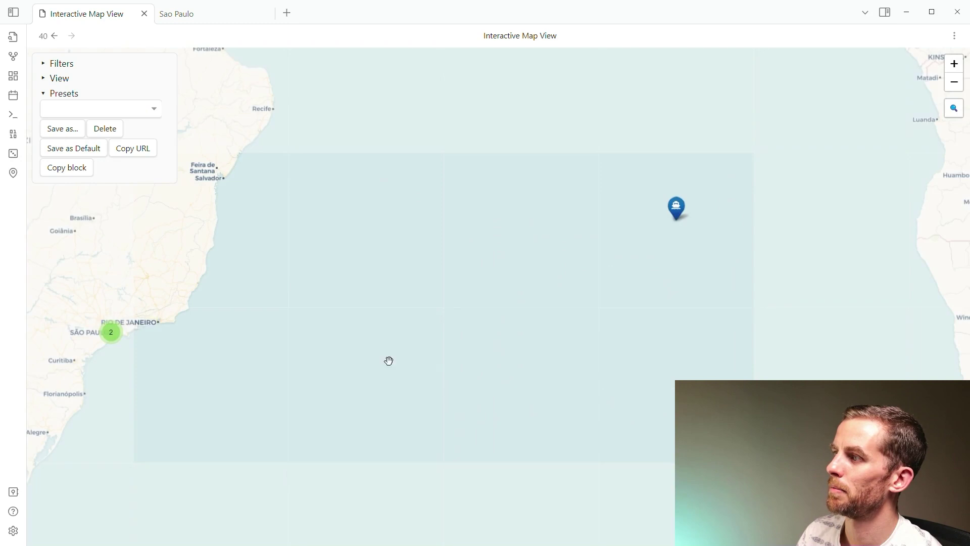
drag(388, 361, 601, 329)
scroll(369, 329, up, 1)
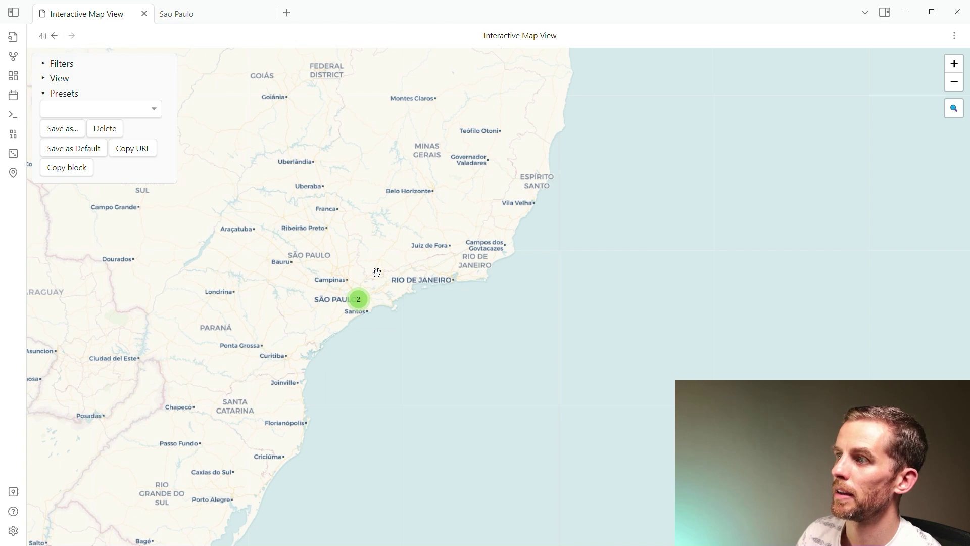
scroll(364, 315, up, 2)
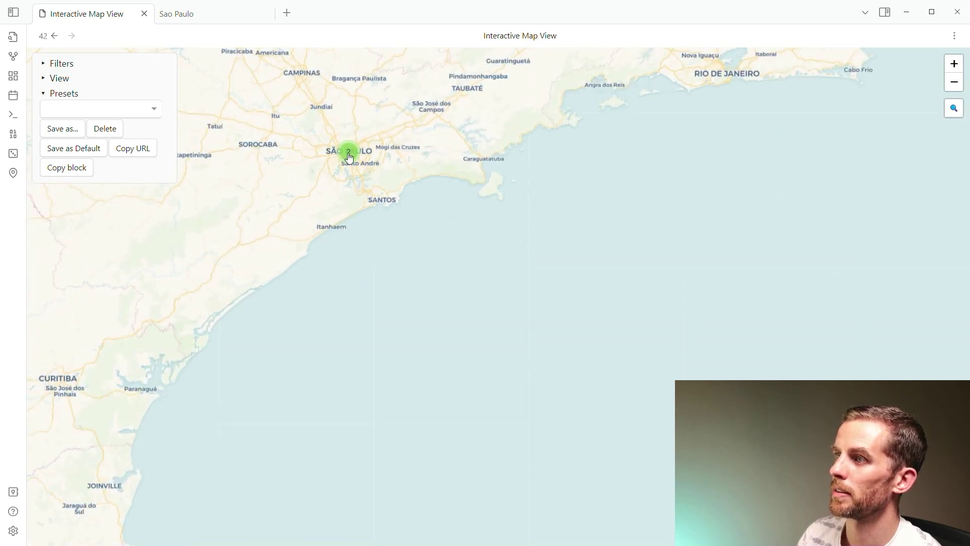
Check the São Paulo pin, opening the Sao Paulo note from its popup and returning to the map
click(349, 157)
click(370, 145)
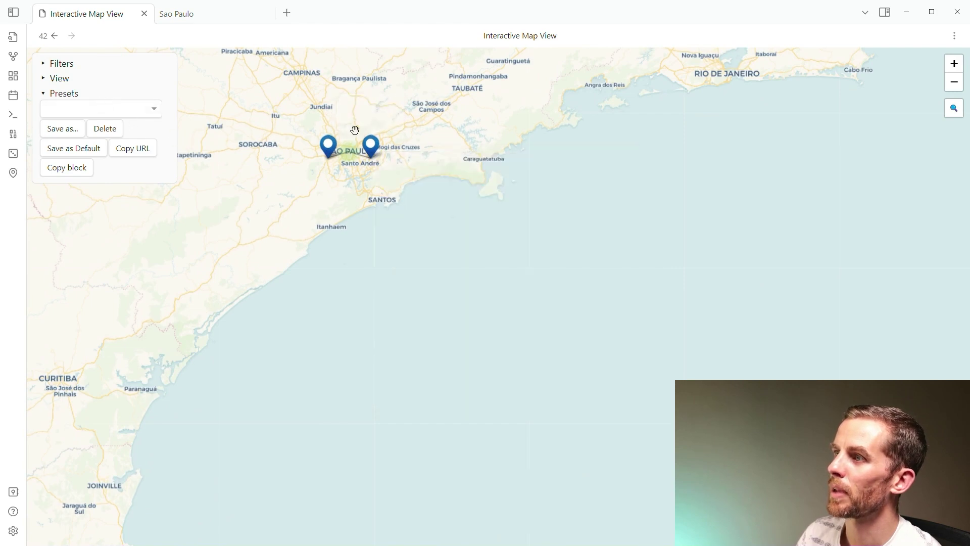
click(329, 147)
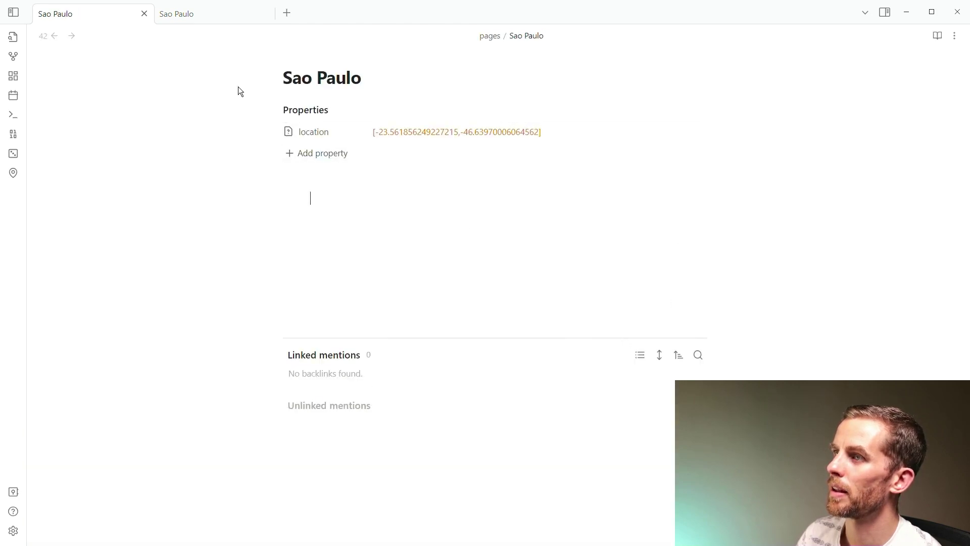
key(ctrl+alt+Left)
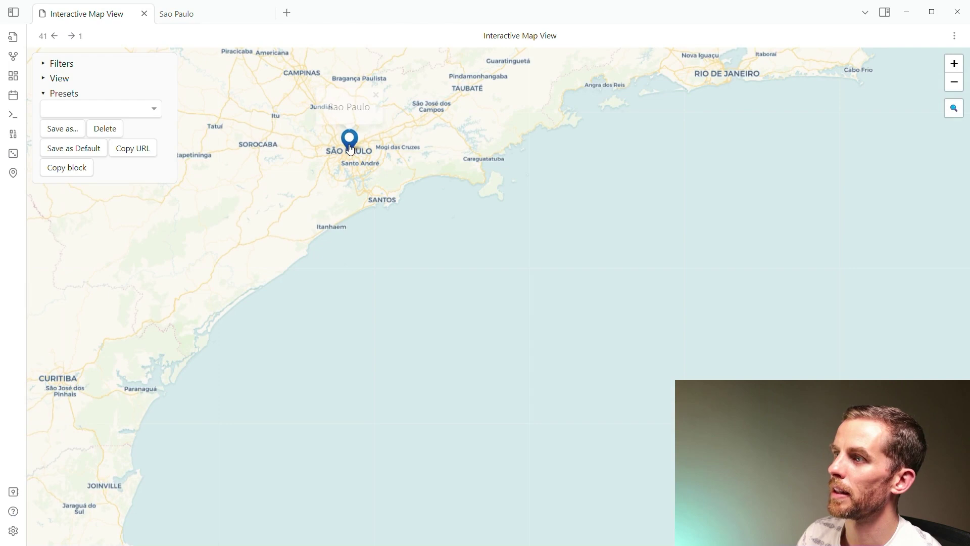
mouse_move(354, 148)
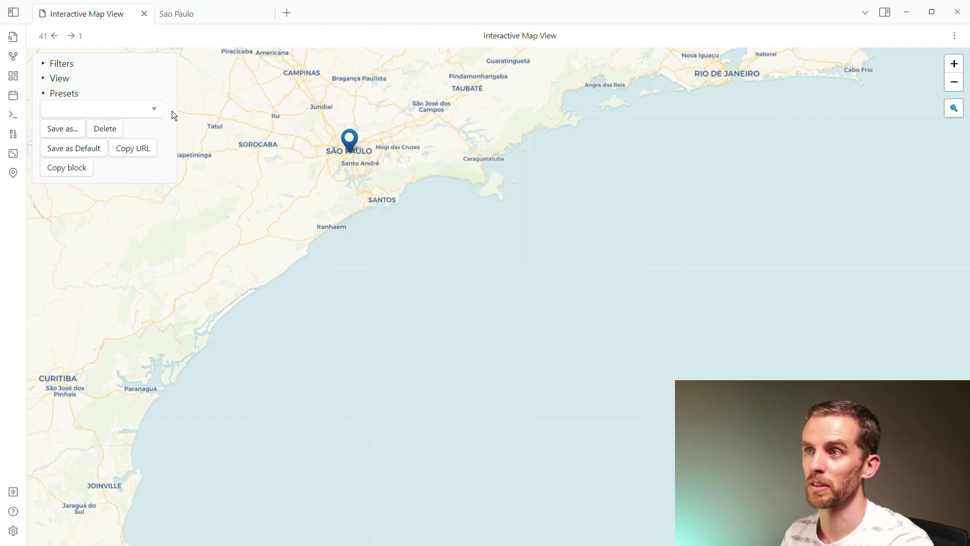
Review the filter query NOT path:"bak" AND NOT path:"version-files" and reapply it unchanged
click(51, 64)
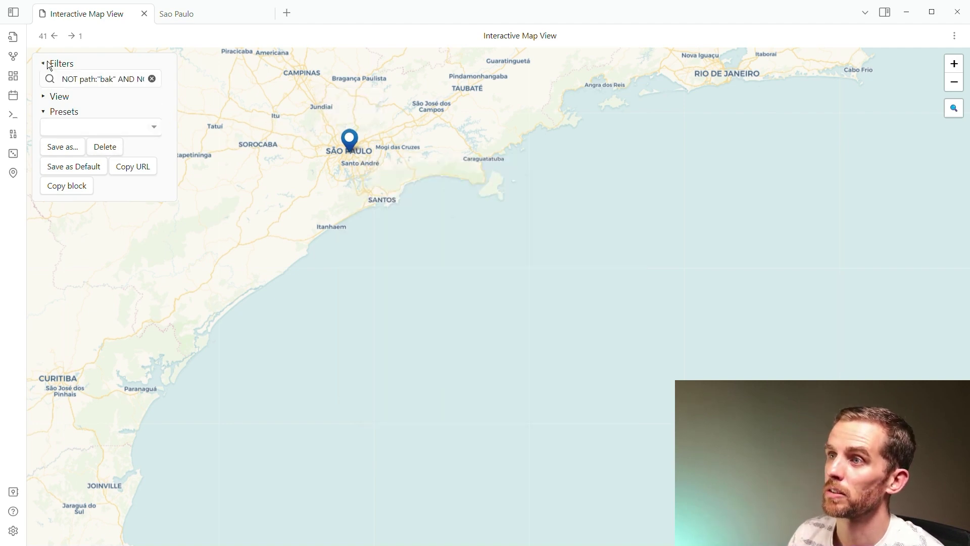
click(117, 78)
key(Home)
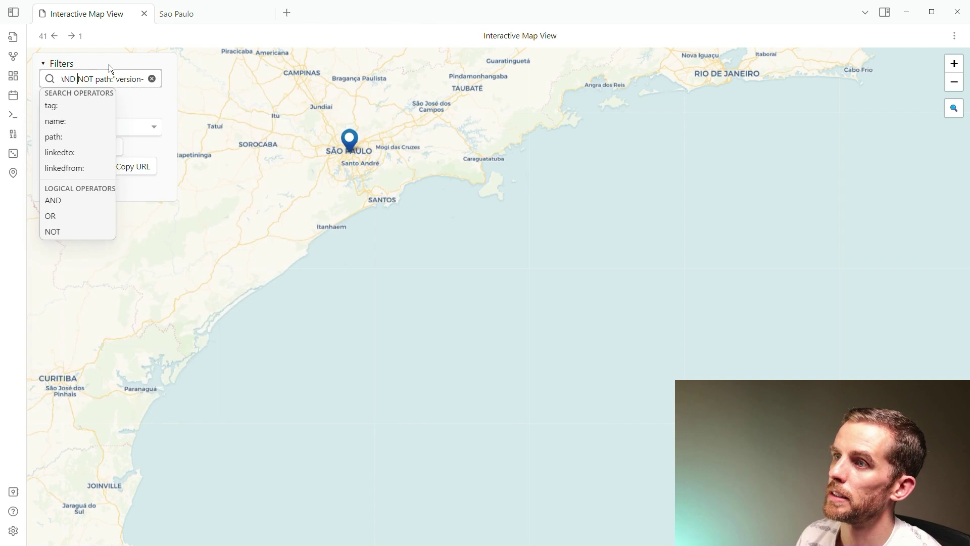
key(End)
key(Home)
key(ctrl+Right)
key(ctrl+Right)
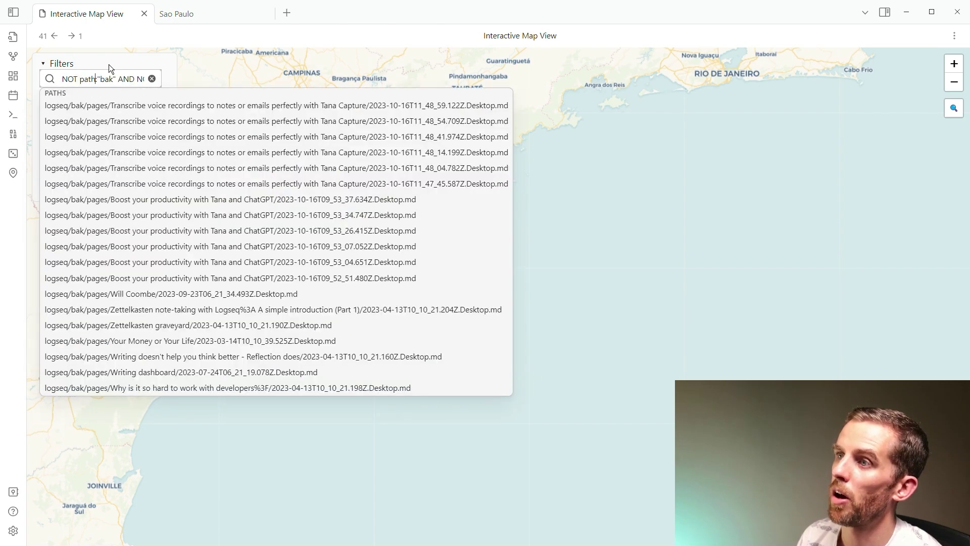
key(ctrl+Right)
key(End)
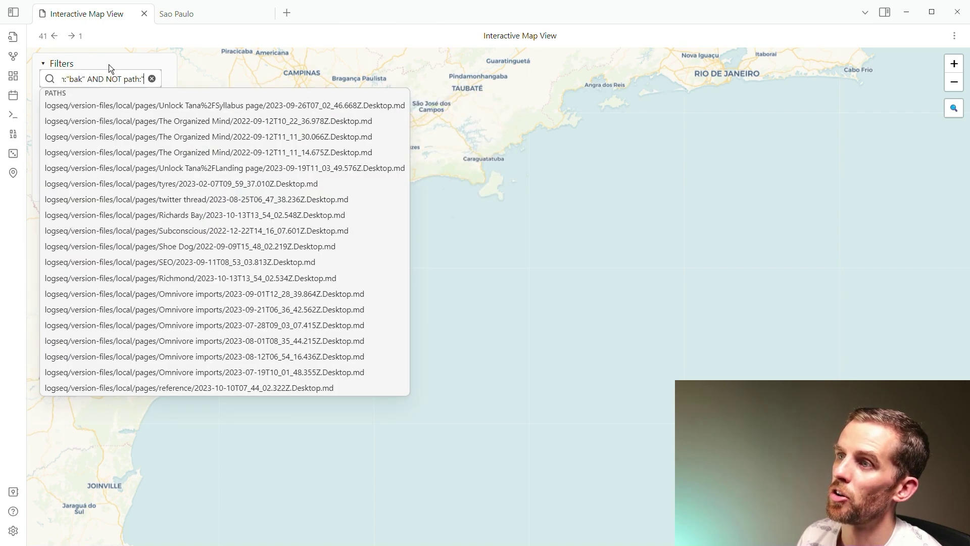
text("version-files)
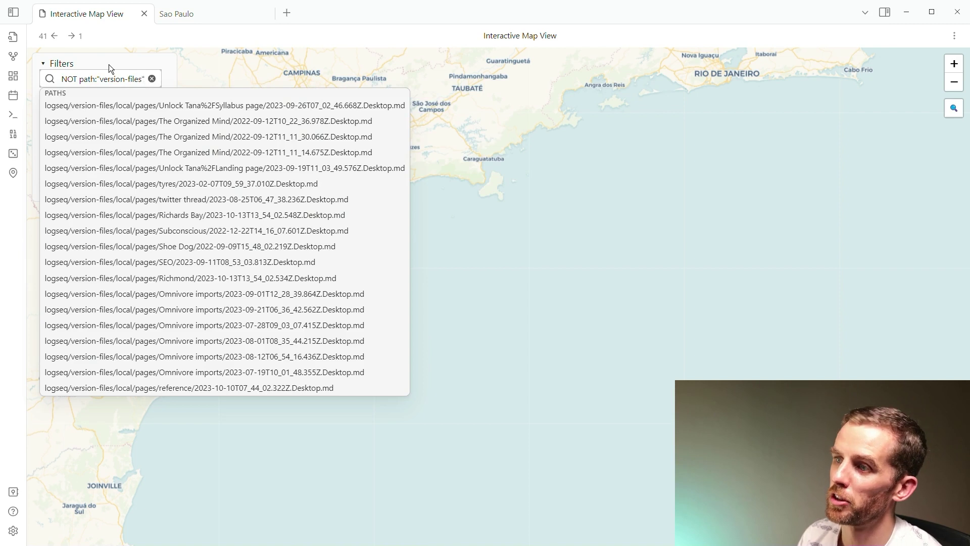
key(BackSpace)
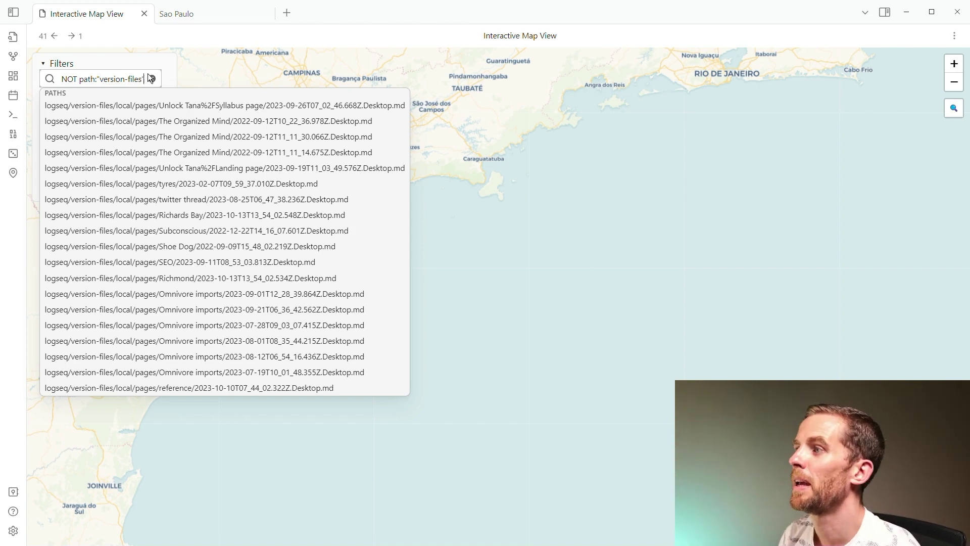
click(525, 212)
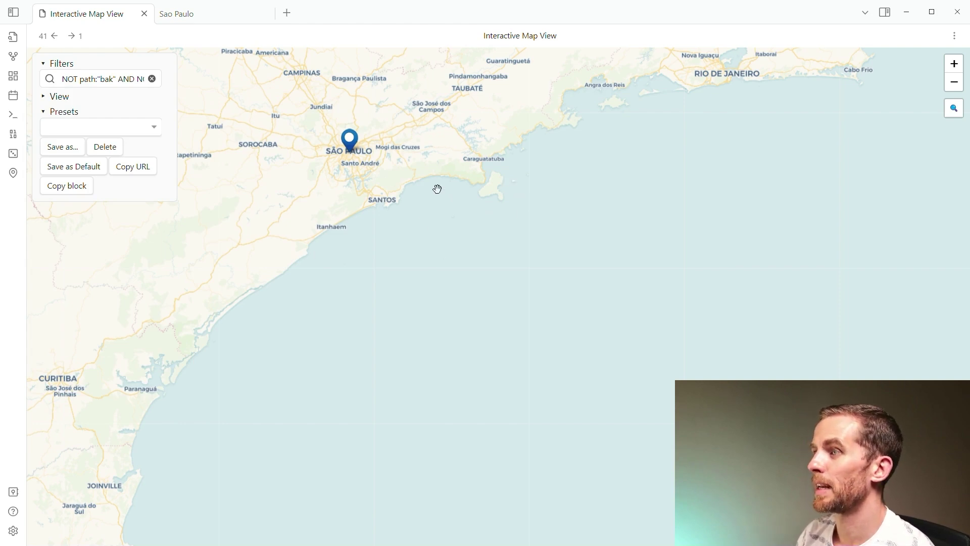
In Logseq, search 'Sao' and open the Sao Paulo page in the sidebar
key(alt+Tab)
key(ctrl+k)
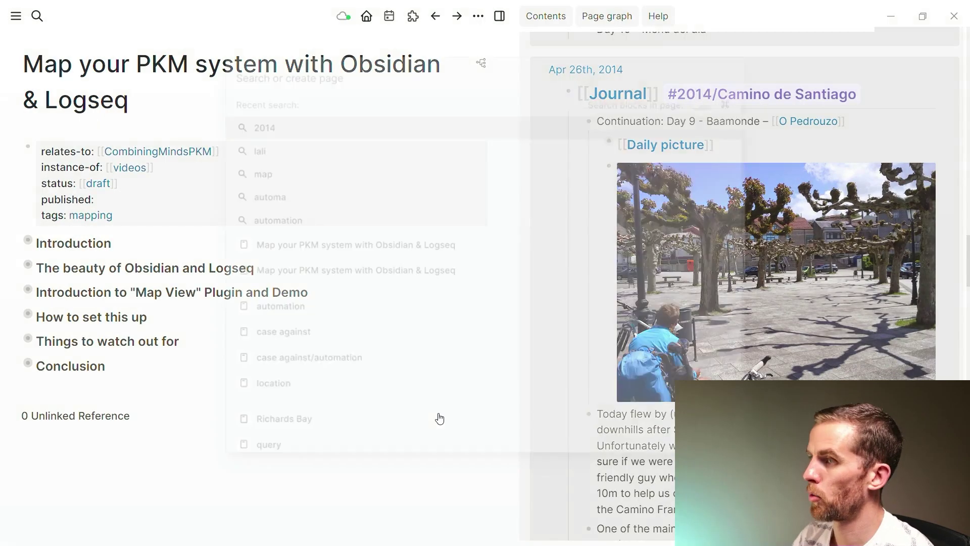
text(Sao)
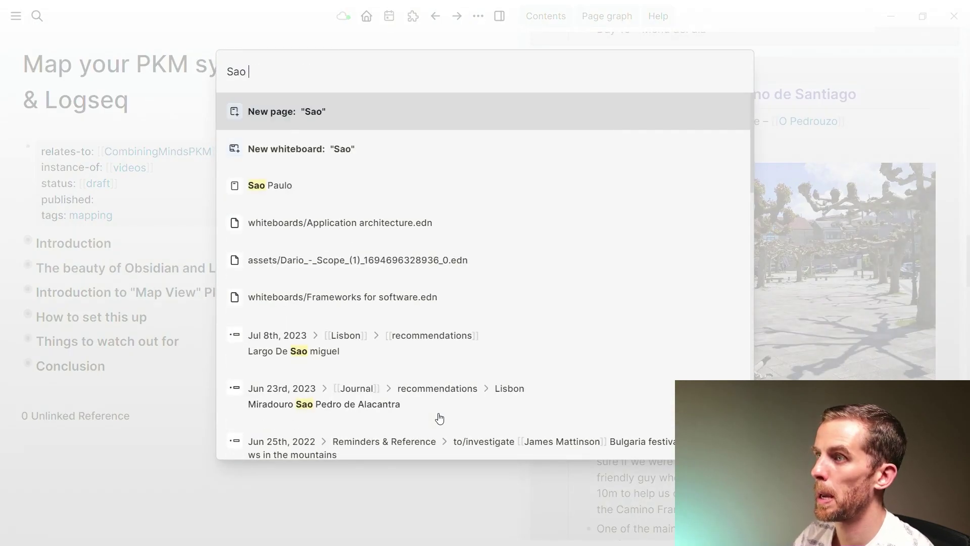
text( P)
key(BackSpace)
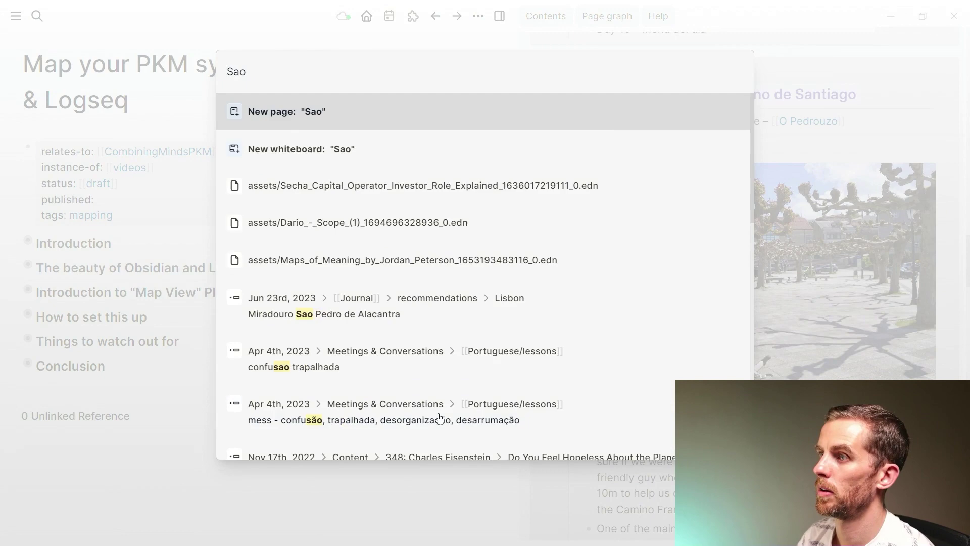
key(Down)
key(Down)
key(shift+Return)
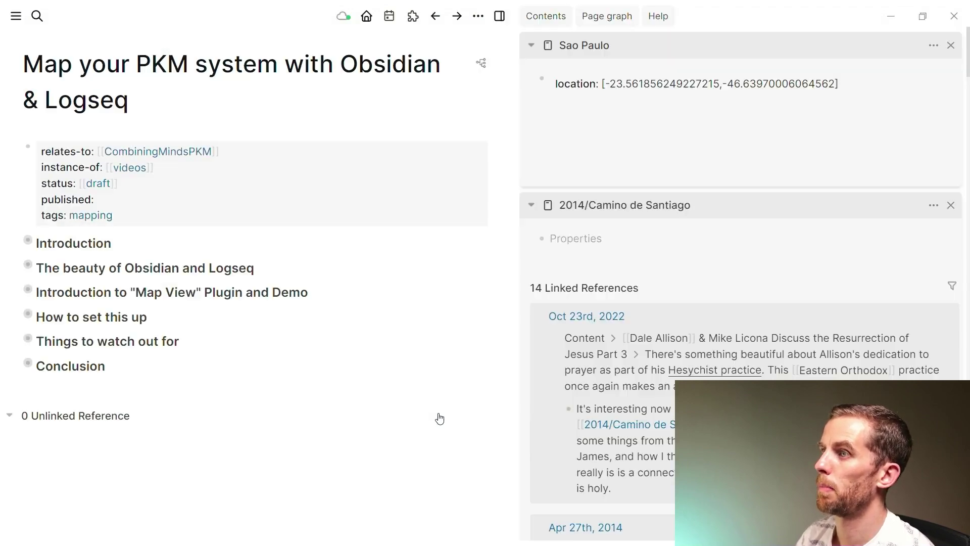
shift+click(410, 471)
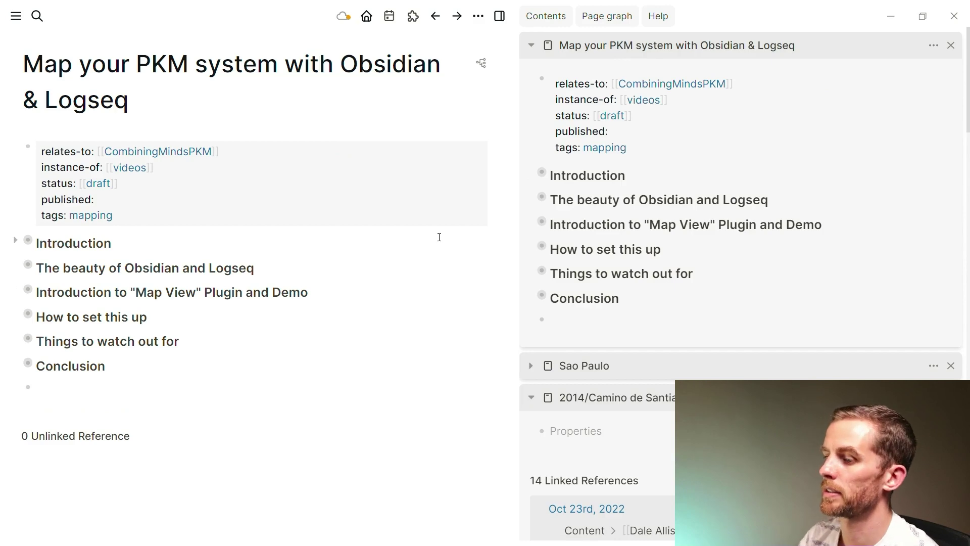
Search 'Sao' again and open the Sao Paulo page in the main view
key(ctrl+k)
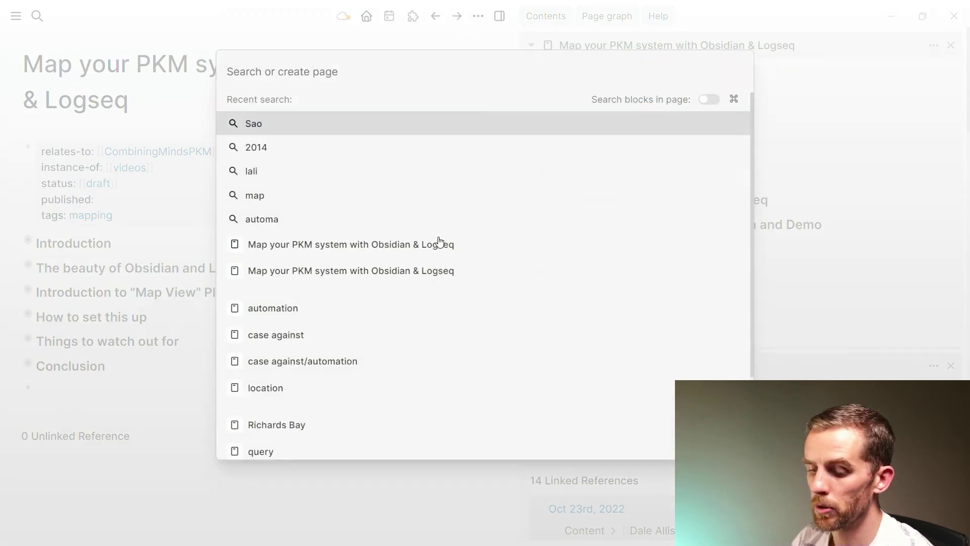
text(SA)
key(BackSpace)
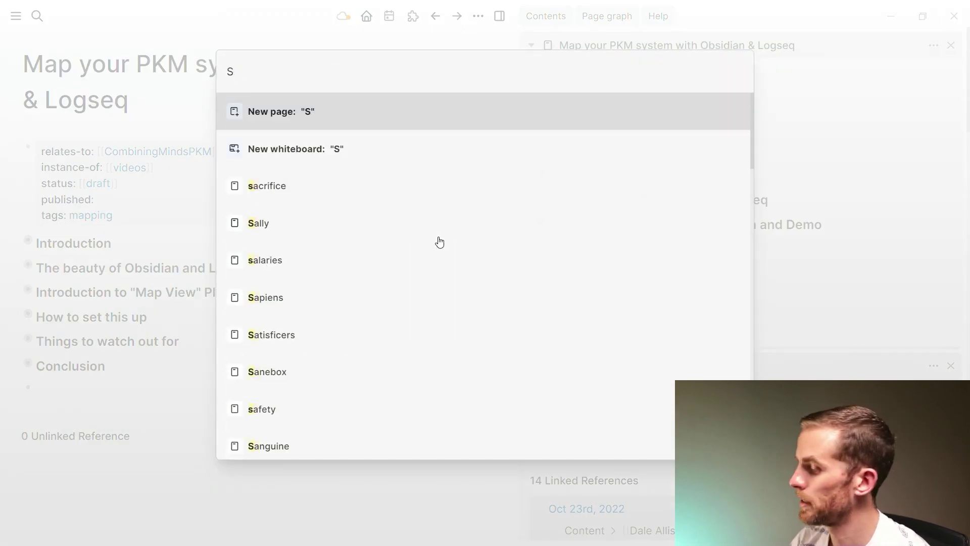
text(ao)
key(Down)
key(Down)
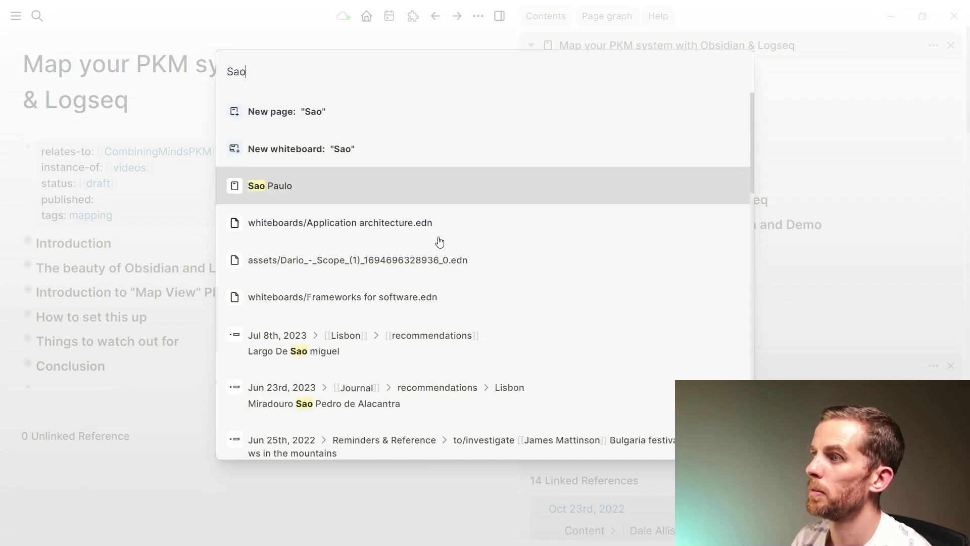
key(Return)
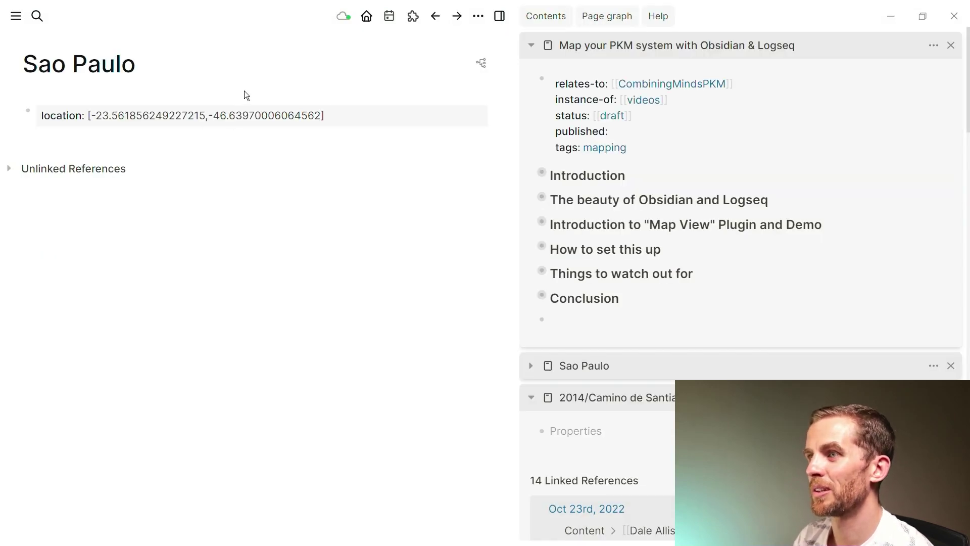
View the Sao Paulo location block's raw front matter, then bring up the page options menu
click(364, 112)
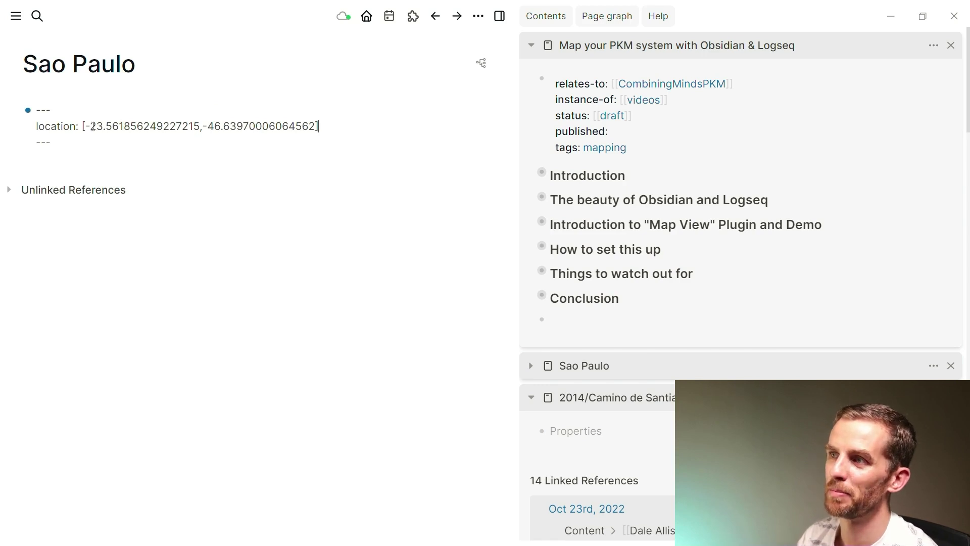
click(228, 269)
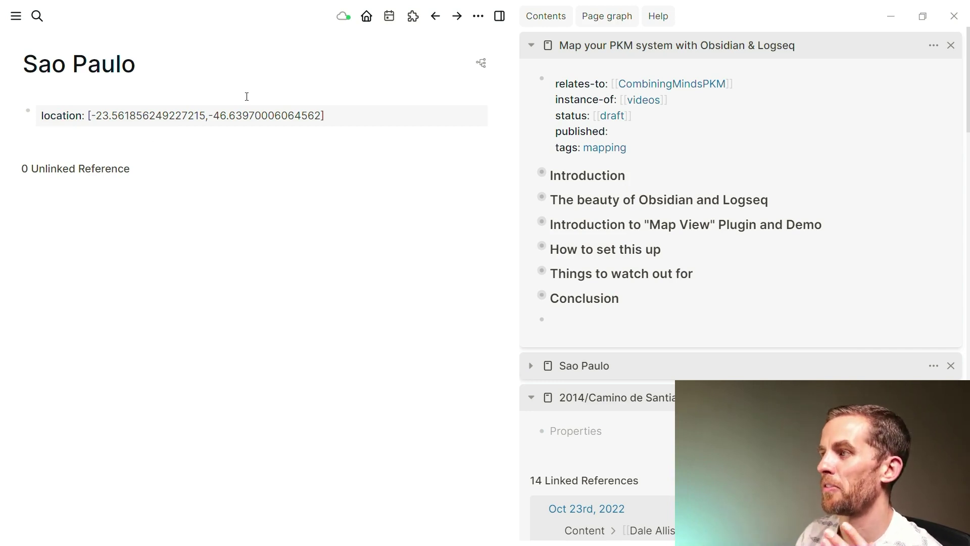
click(478, 15)
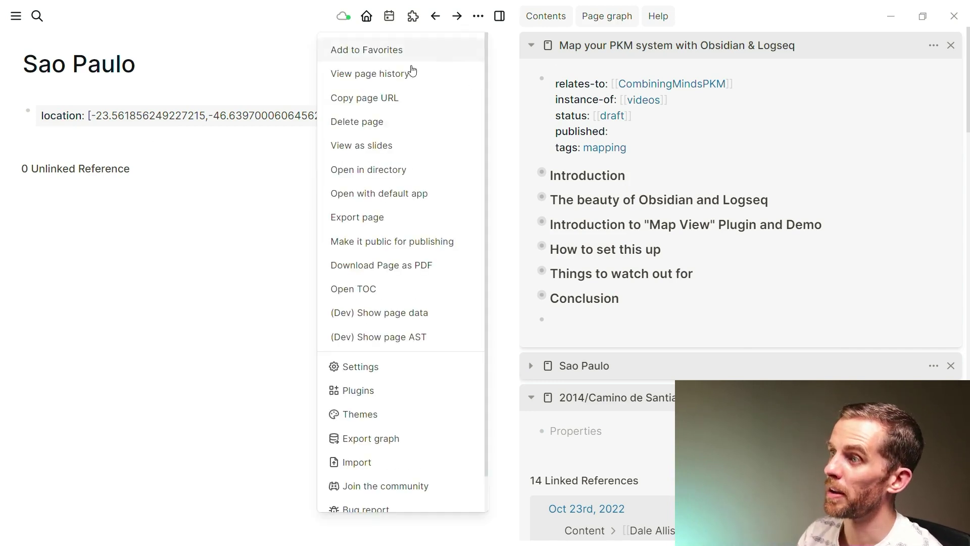
Open Sao Paulo.md in VS Code and add blank lines around the front-matter location line
click(392, 194)
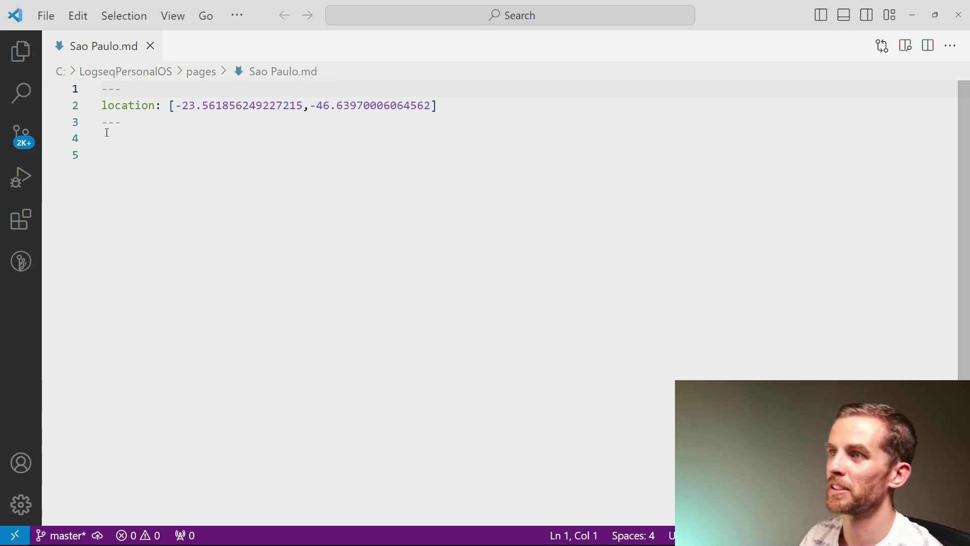
click(136, 92)
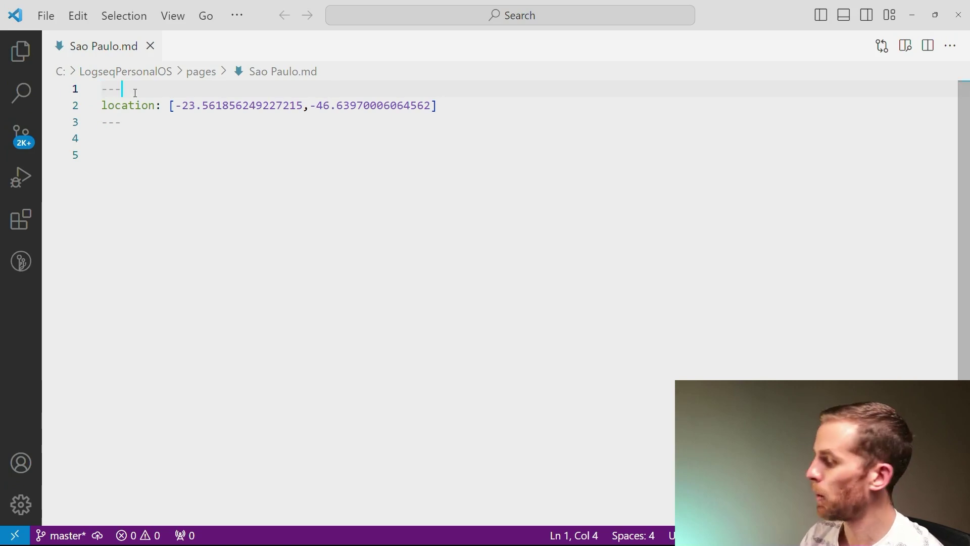
key(Return)
key(Down)
key(Down)
key(Return)
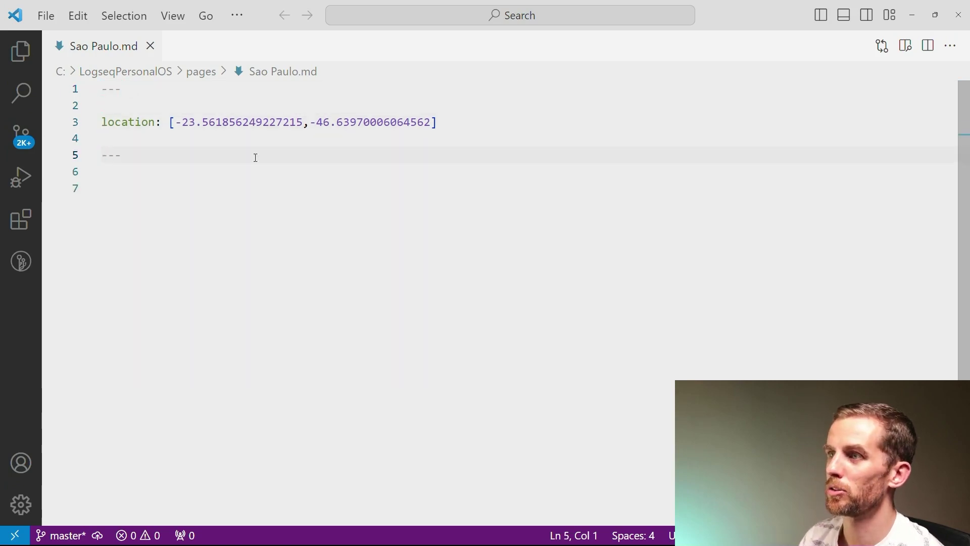
key(Down)
key(Down)
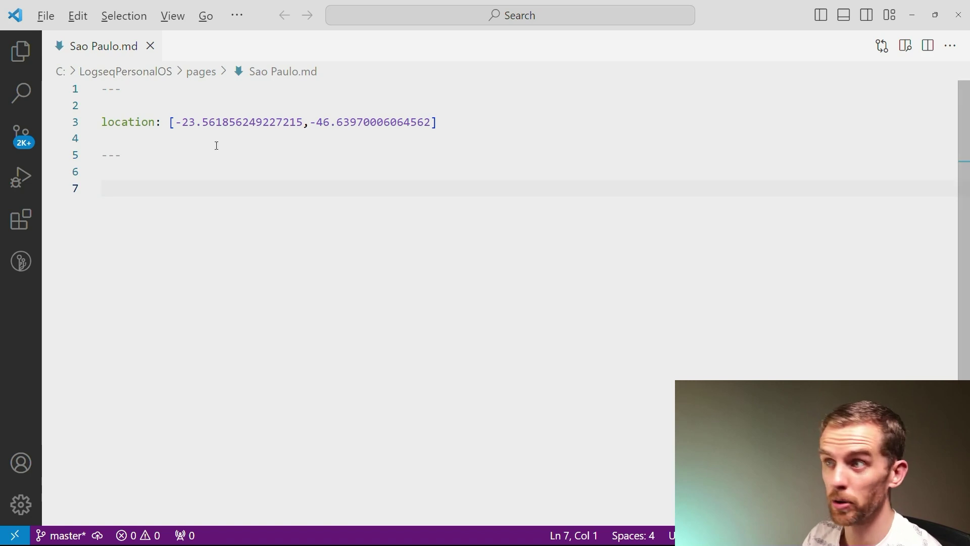
key(alt+Tab)
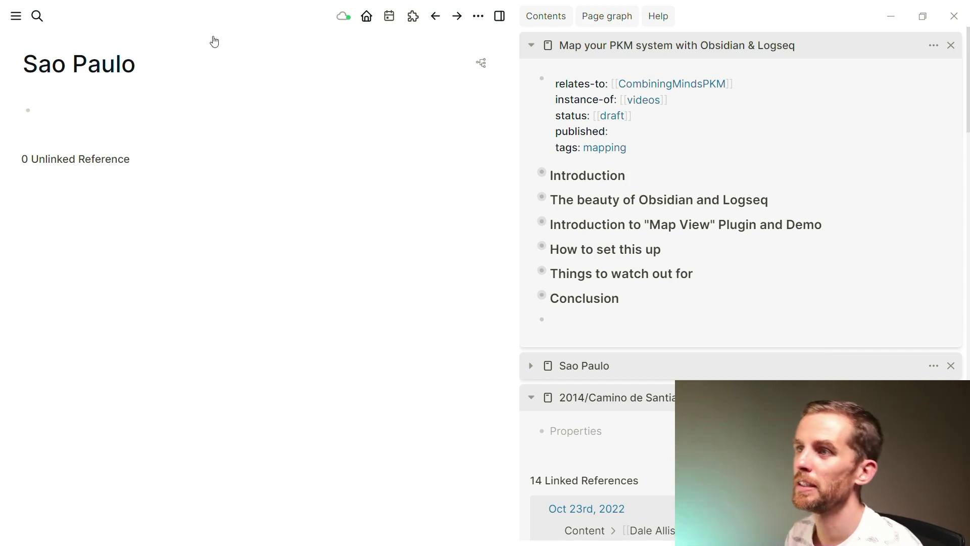
Check the Sao Paulo front-matter block, then create a new 'Curitiba' page from page search
click(141, 108)
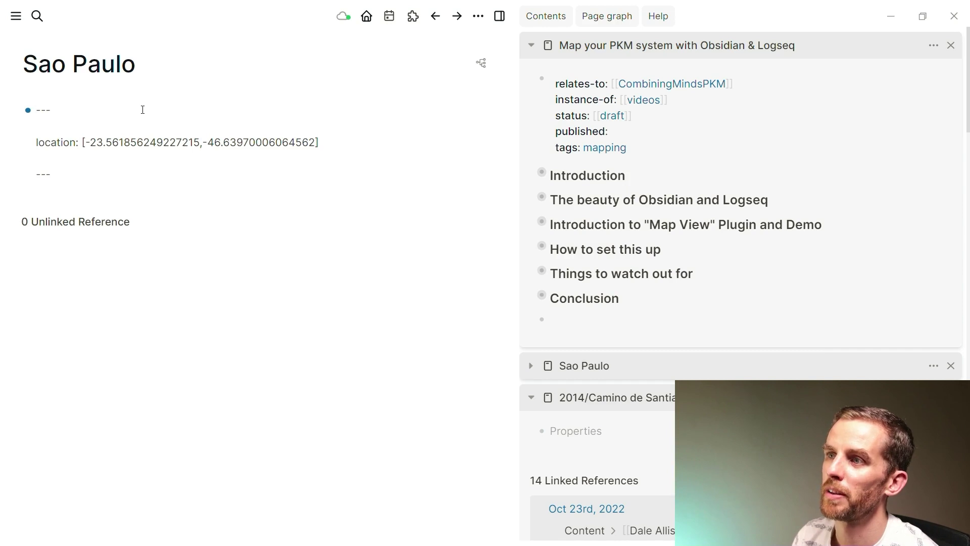
click(233, 290)
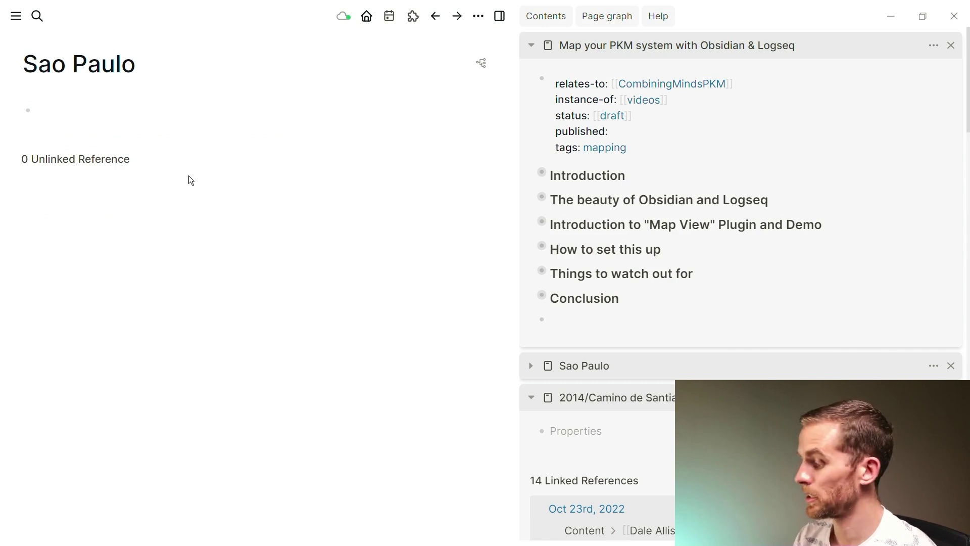
key(ctrl+k)
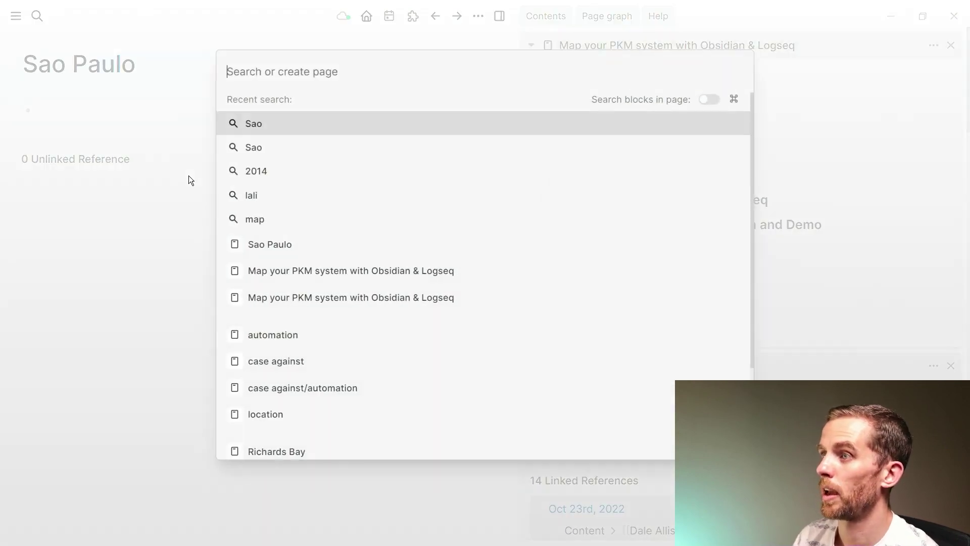
text(Cu)
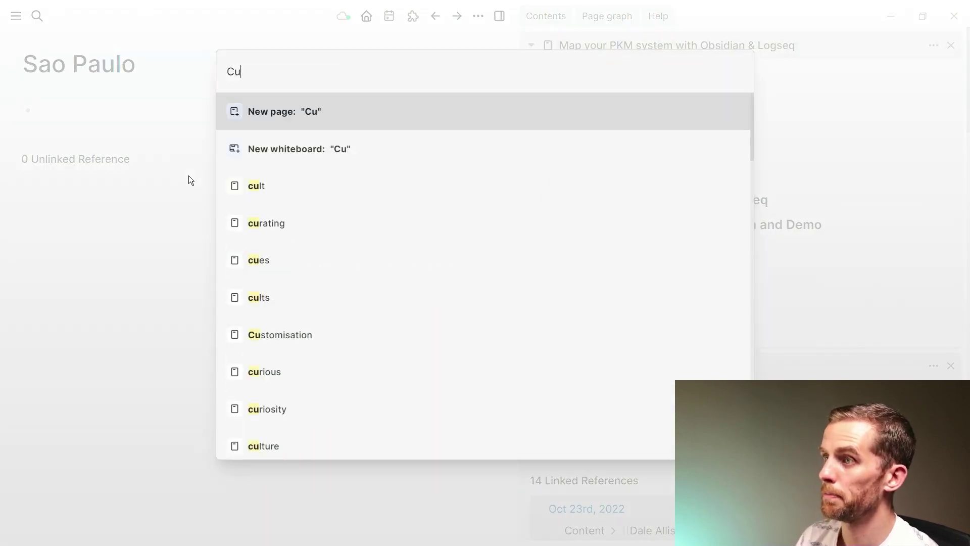
text(riti)
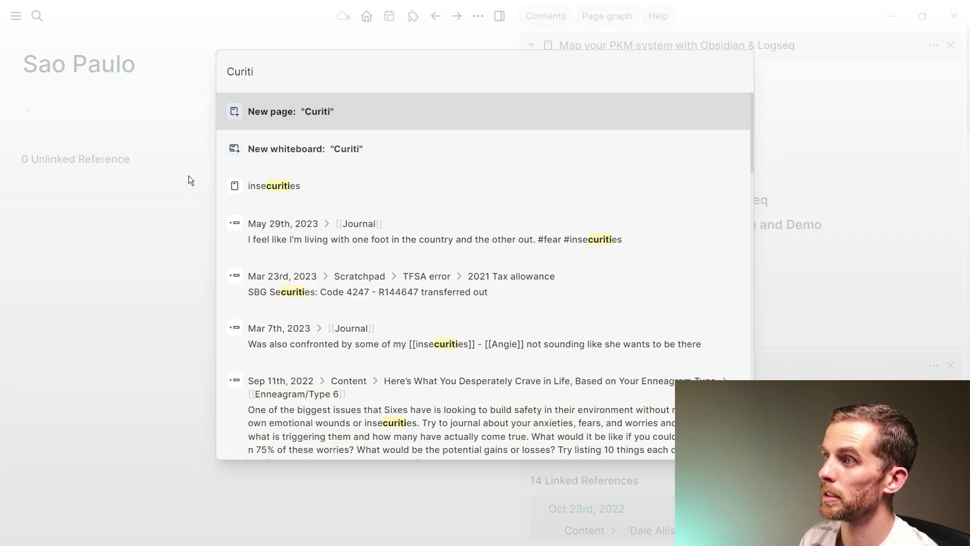
text(ba)
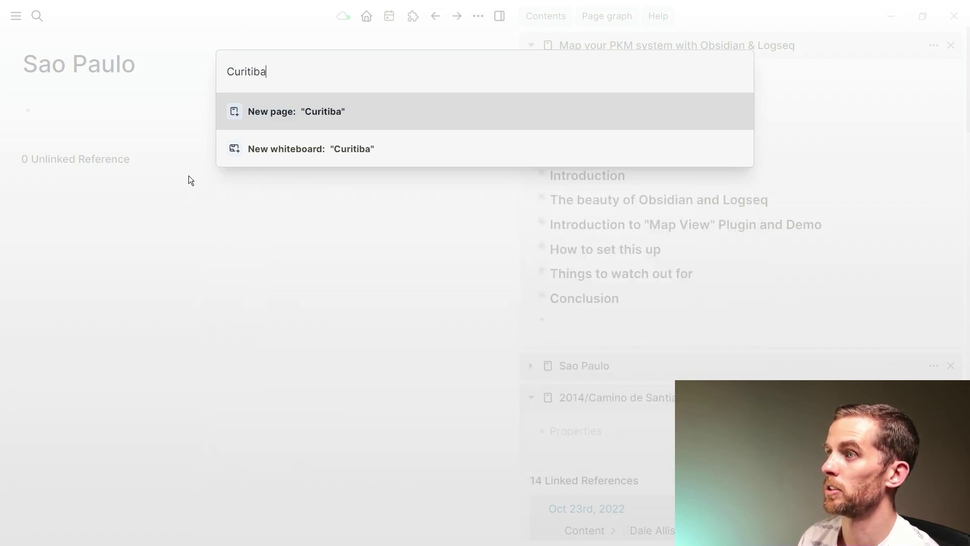
key(Return)
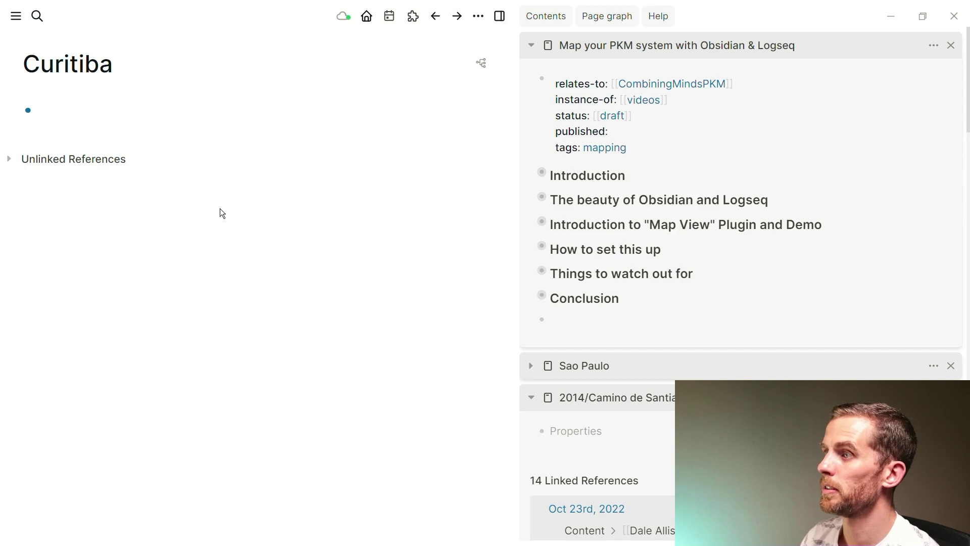
key(alt+Tab)
key(alt+Tab)
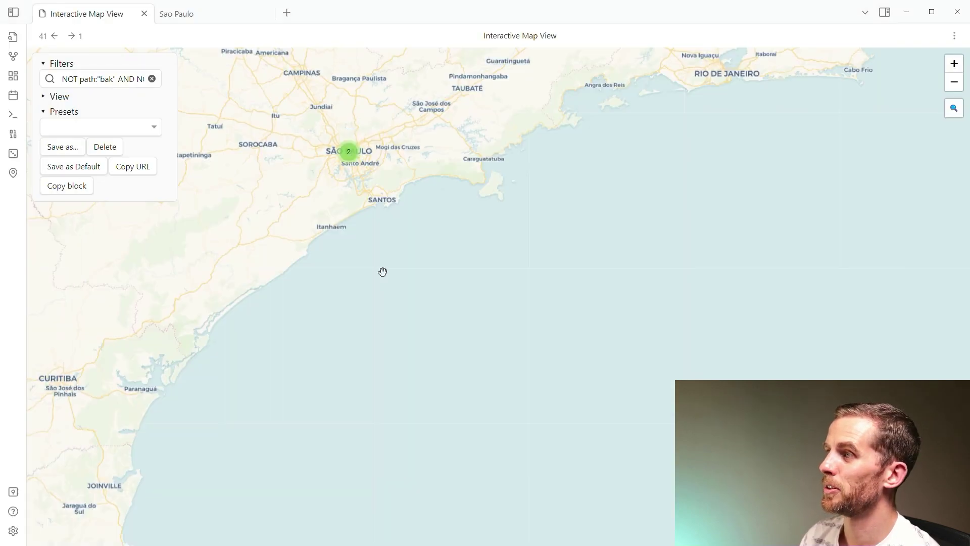
Copy Curitiba's map geolocation as front matter and paste it into Logseq's Curitiba page
drag(383, 272, 541, 333)
drag(219, 348, 333, 345)
right_click(330, 330)
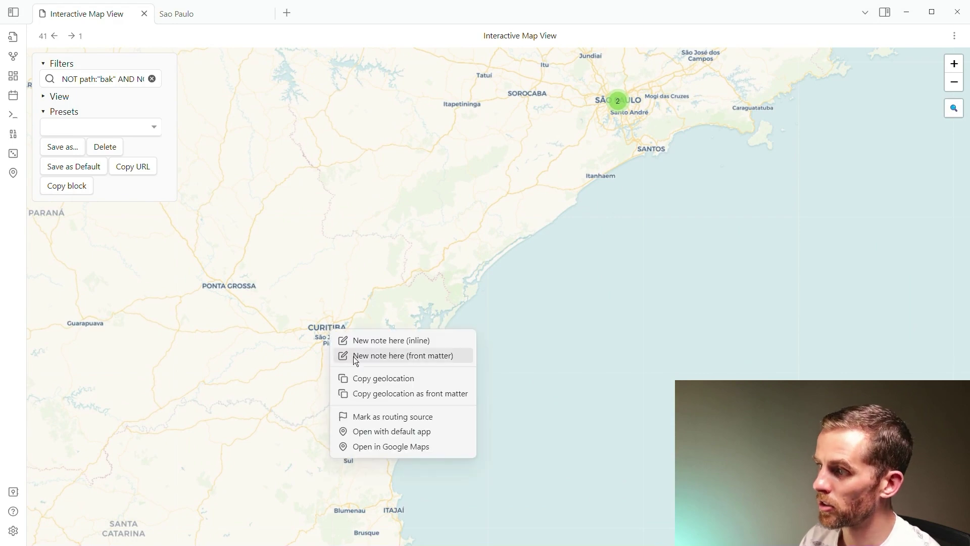
click(383, 395)
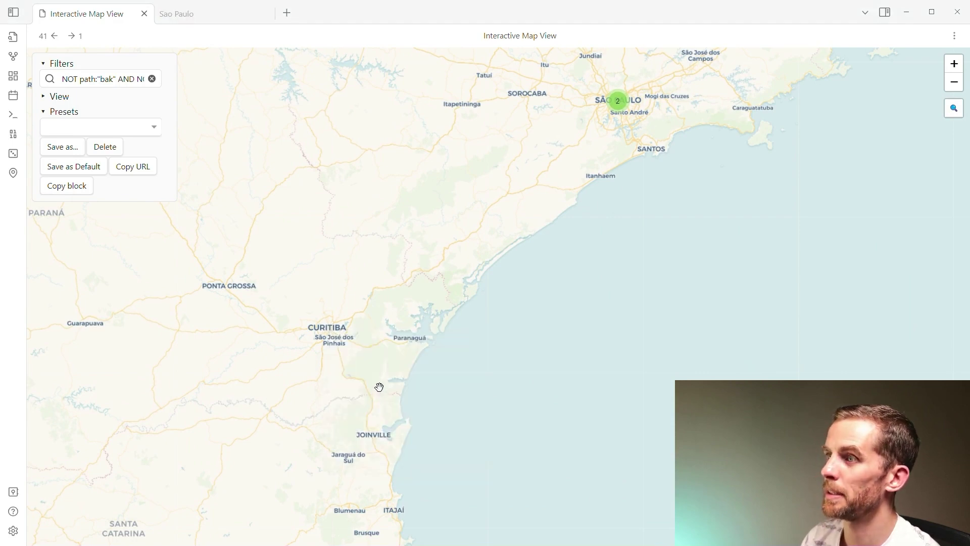
key(alt+Tab)
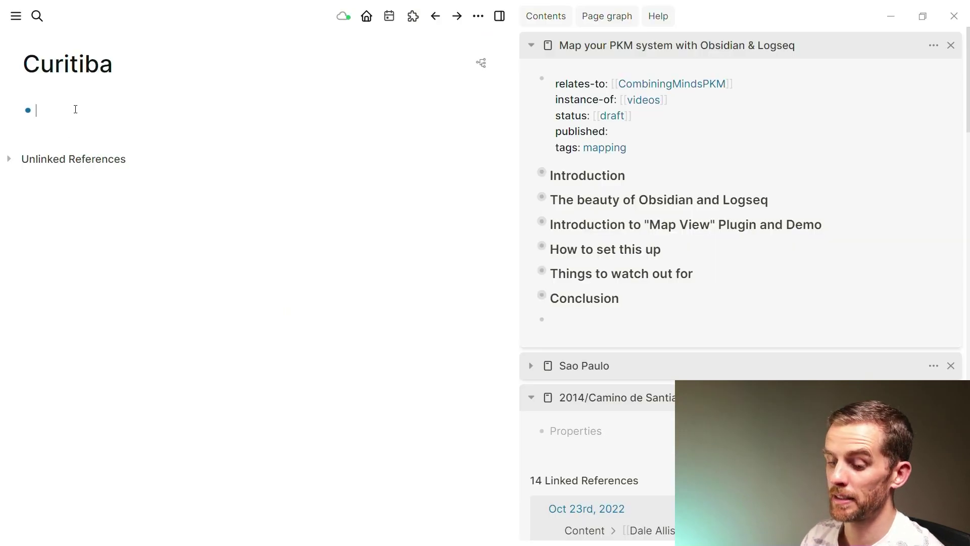
key(ctrl+v)
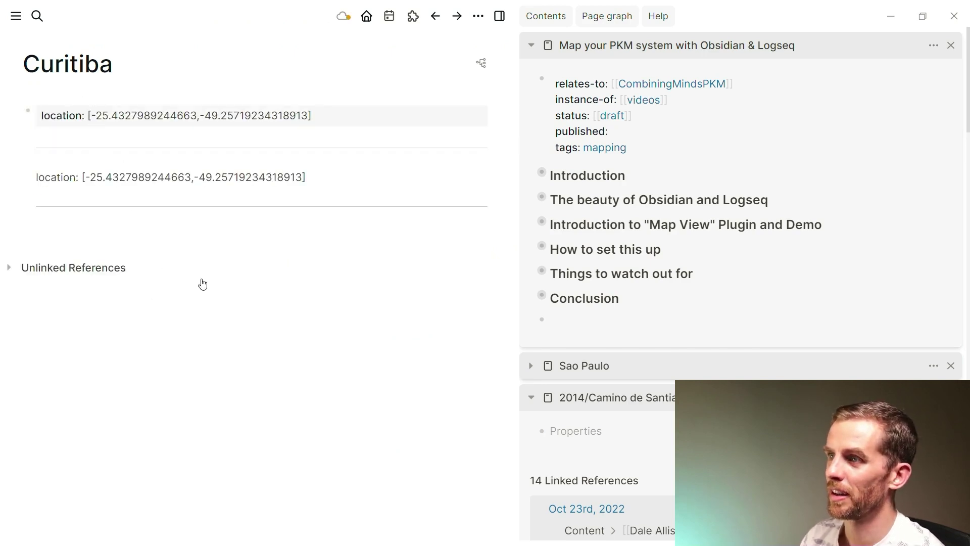
Inspect the pasted location front-matter block on the Curitiba page
click(479, 17)
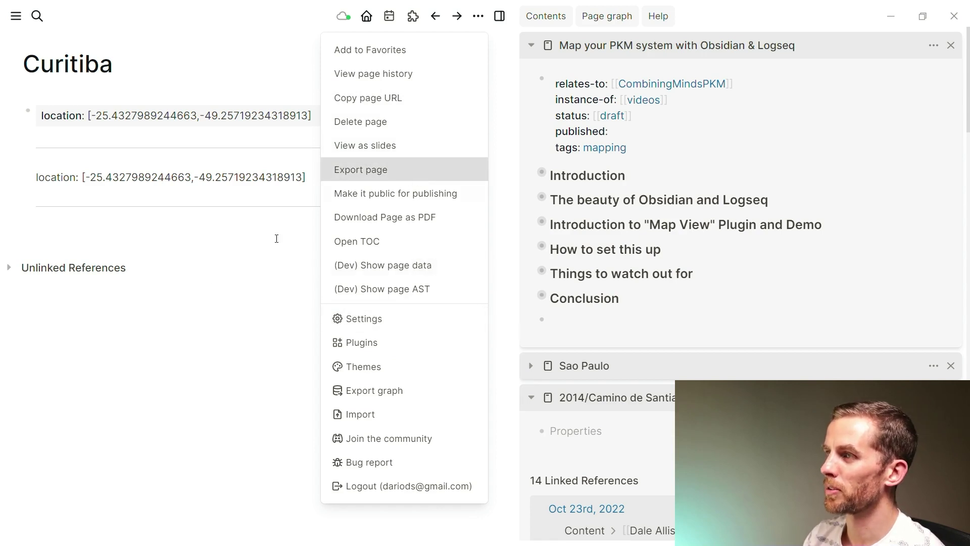
click(202, 359)
click(306, 250)
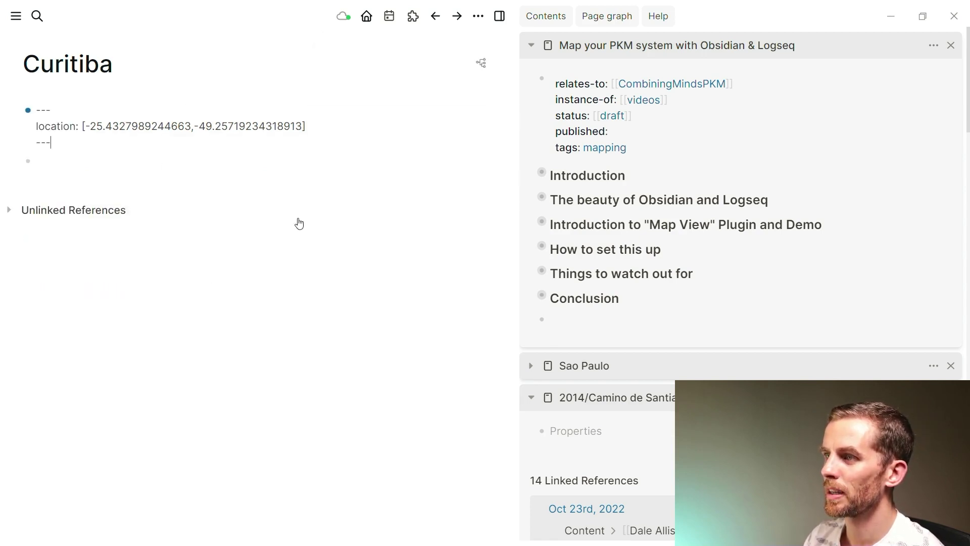
key(Escape)
click(478, 15)
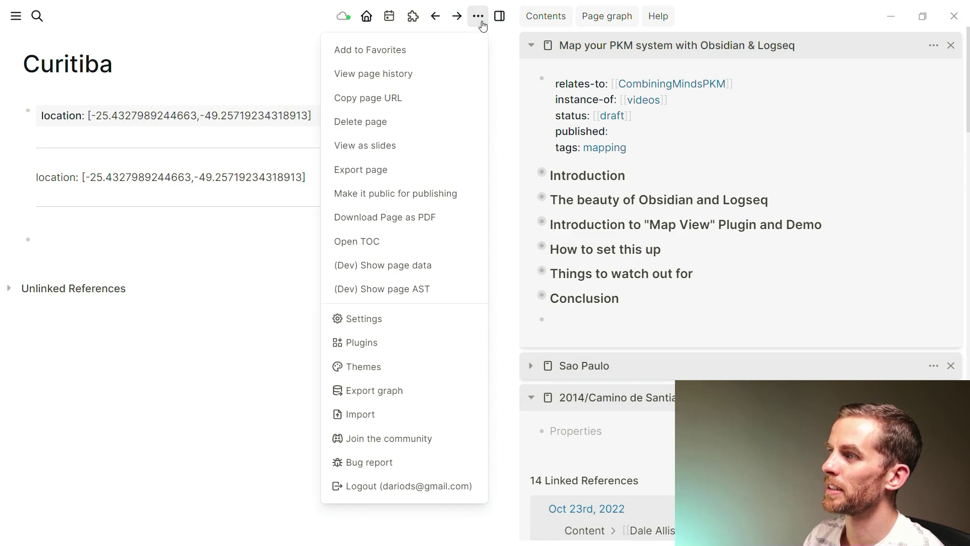
click(208, 377)
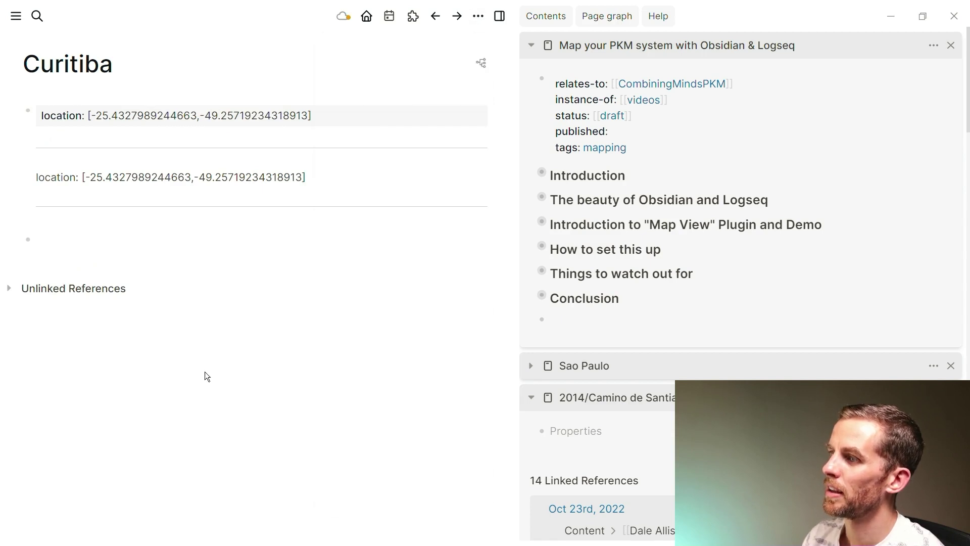
Step back and forward between pages, then open Curitiba.md in the default app
click(434, 20)
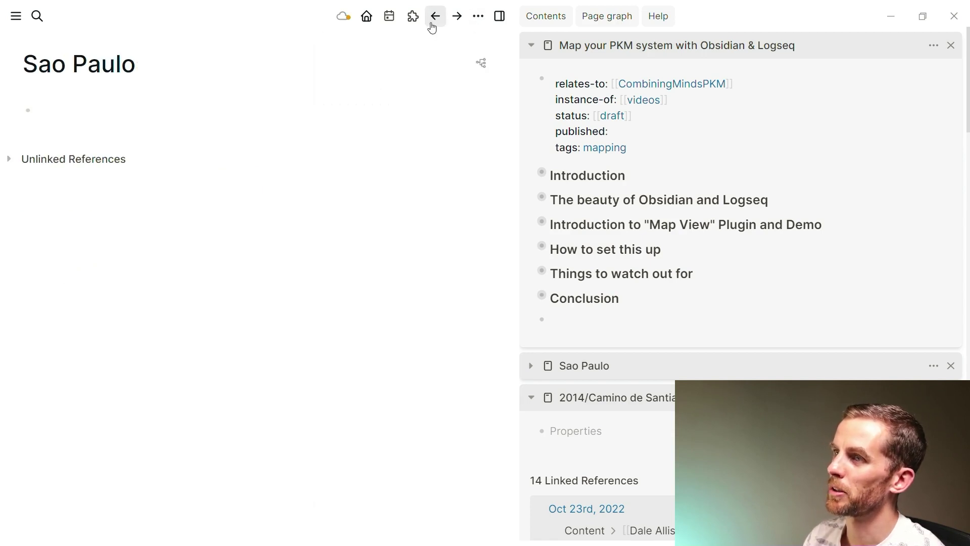
click(450, 23)
click(479, 23)
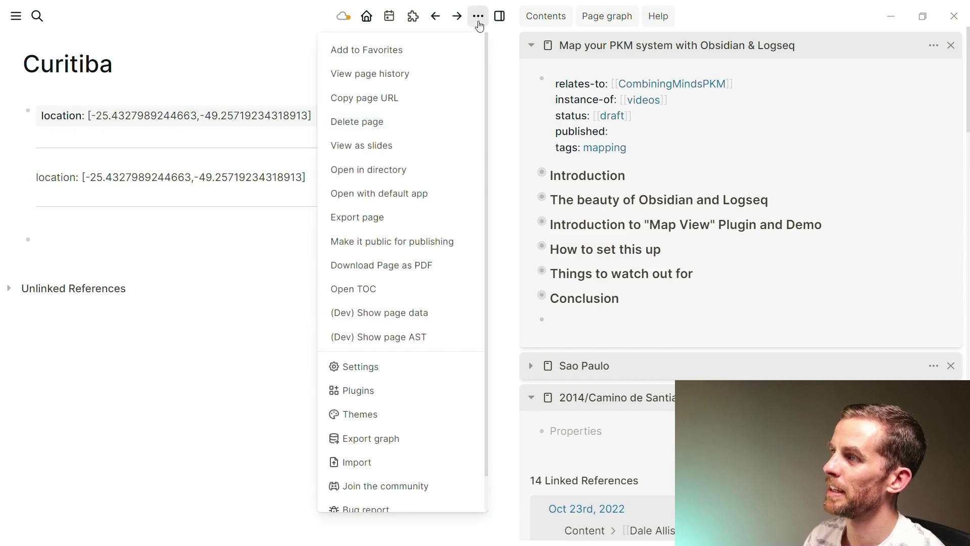
click(371, 194)
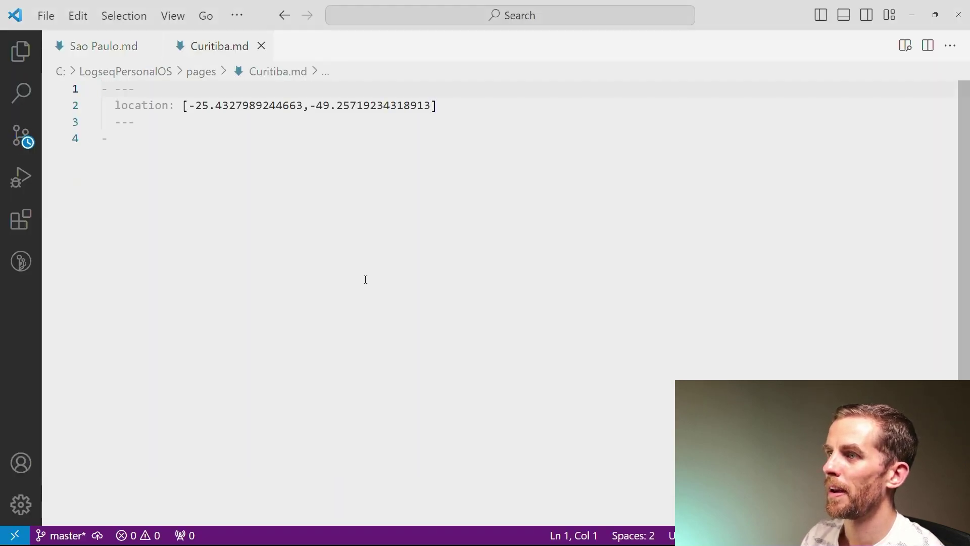
Delete the stray trailing dash line and the bullet dash before the opening --- in Curitiba.md
click(365, 280)
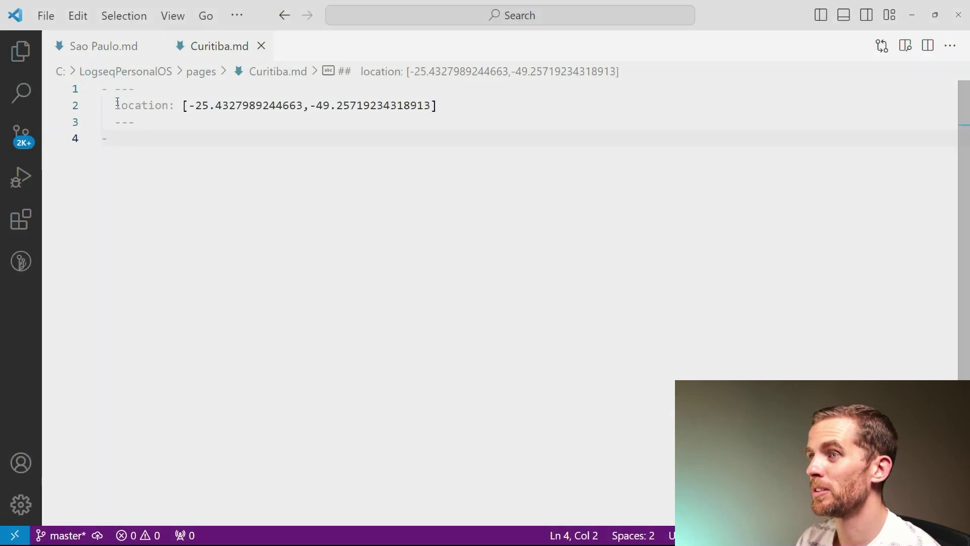
key(BackSpace)
key(BackSpace)
click(113, 88)
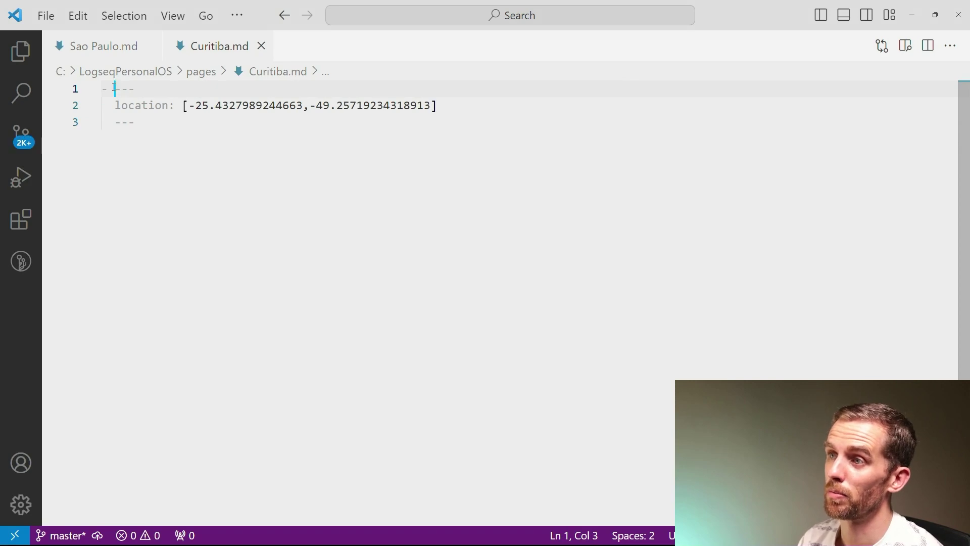
key(BackSpace)
key(BackSpace)
key(Down)
Remove the indentation before the location line and the closing ---
key(Right)
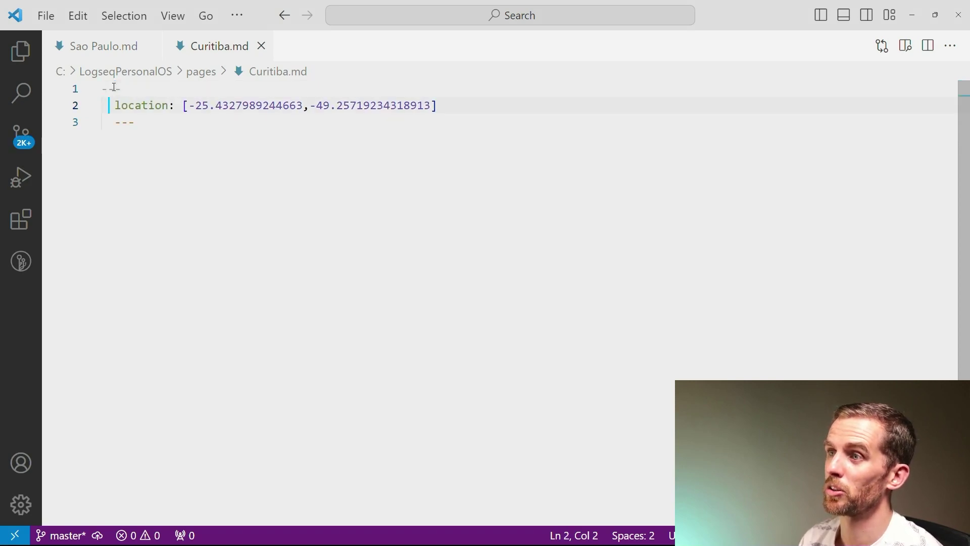
key(Right)
key(BackSpace)
key(Down)
key(Right)
key(Right)
key(BackSpace)
key(BackSpace)
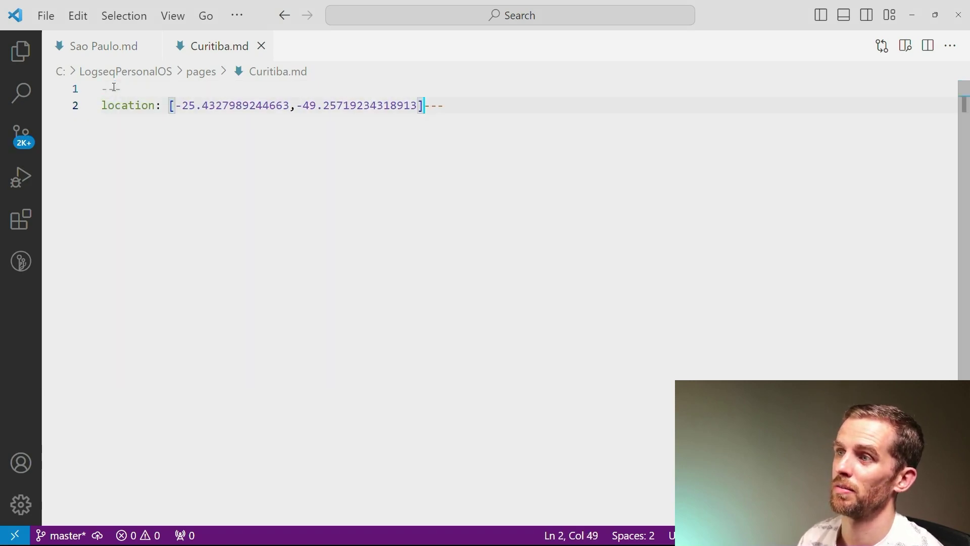
Put the closing --- on its own line, add blank lines around location, then view Logseq's Curitiba page
key(Return)
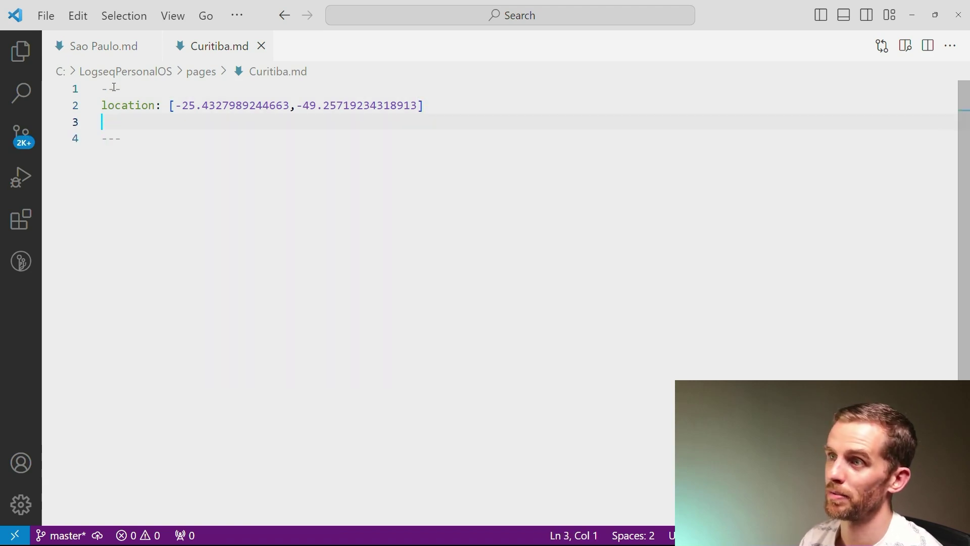
key(Up)
key(Return)
key(ctrl+End)
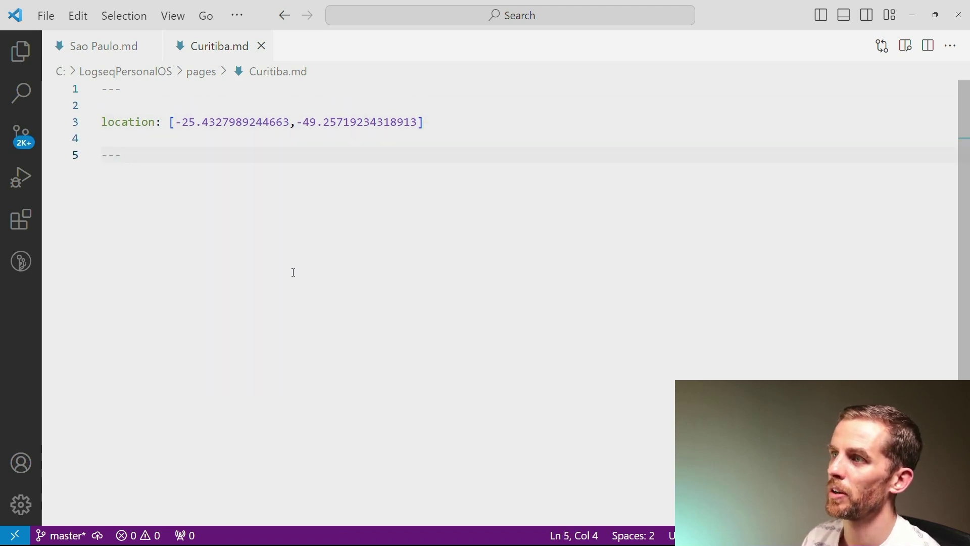
key(alt+Tab)
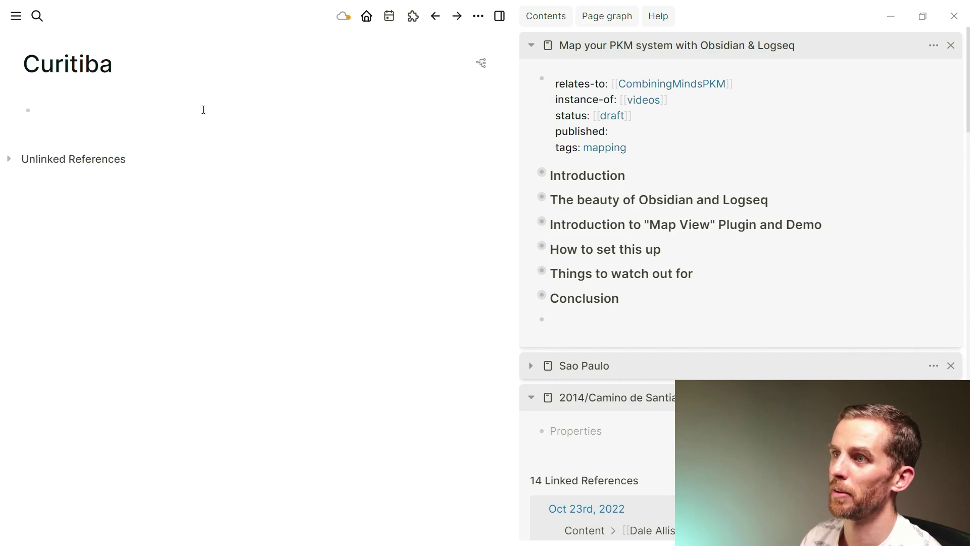
On Obsidian's map view, close the Curitiba note preview and collapse the Filters section
key(alt+Tab)
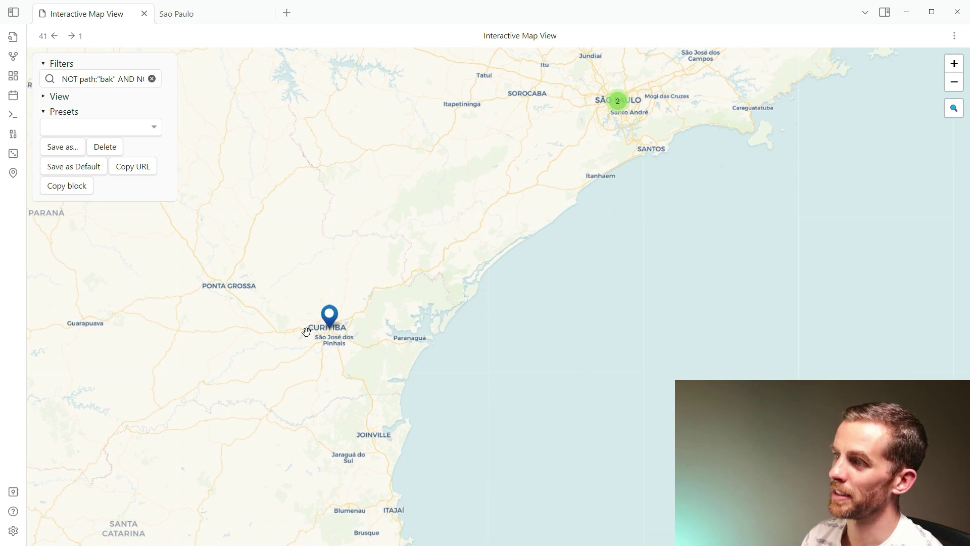
scroll(332, 349, up, 1)
mouse_move(323, 305)
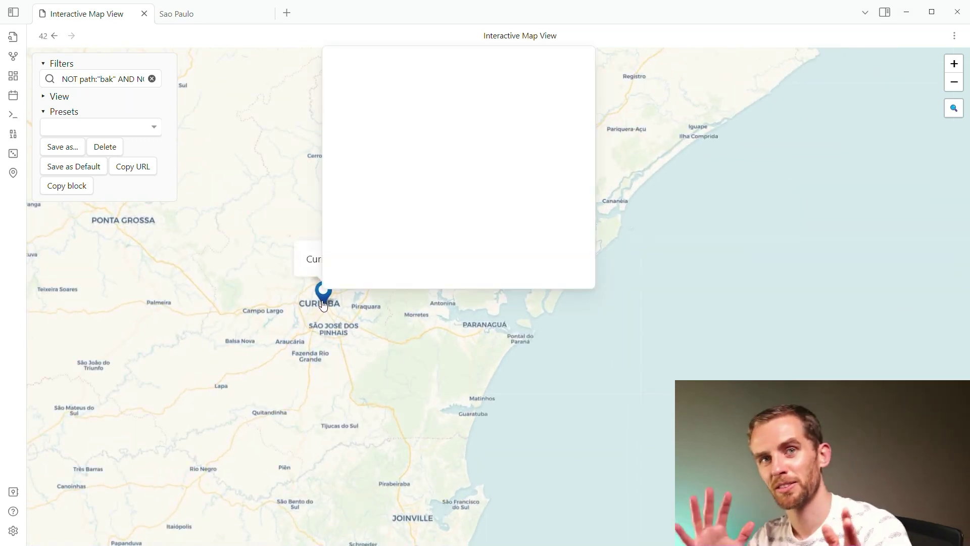
click(324, 307)
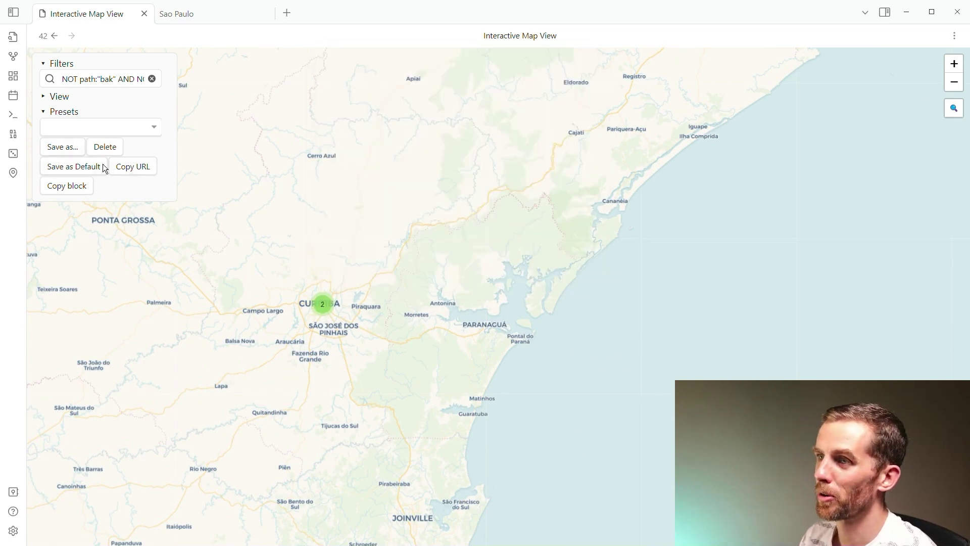
click(45, 68)
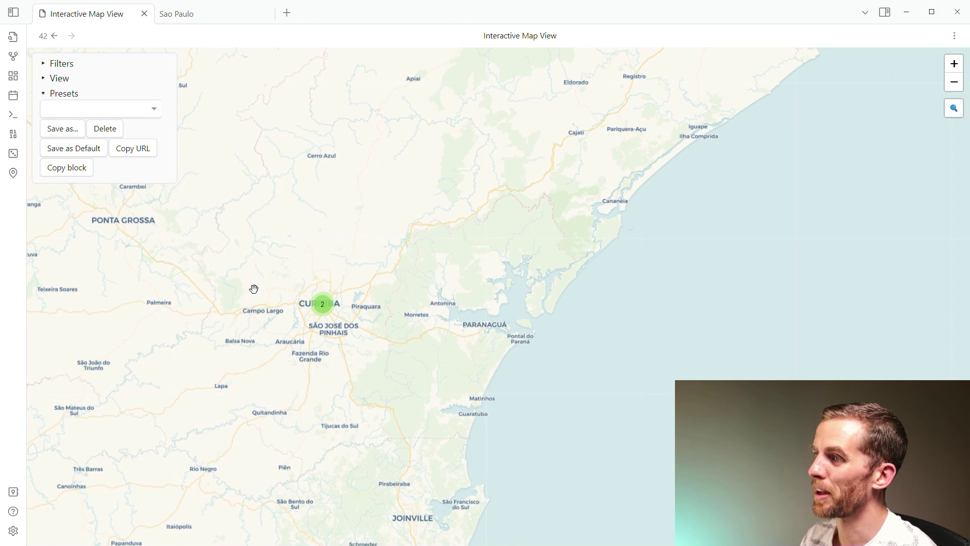
Zoom to Curitiba, split its cluster, and open the Curitiba note from its marker
scroll(253, 288, down, 1)
scroll(299, 333, up, 1)
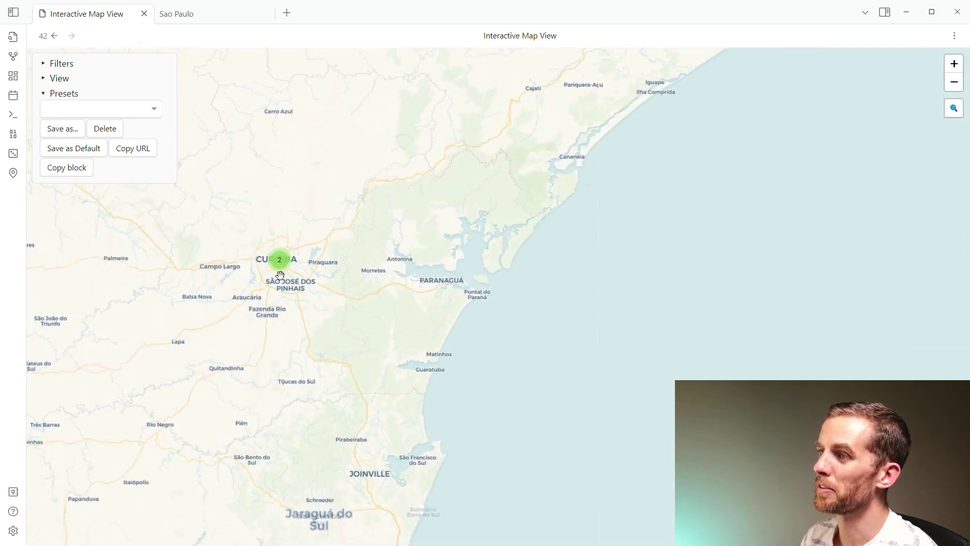
click(279, 262)
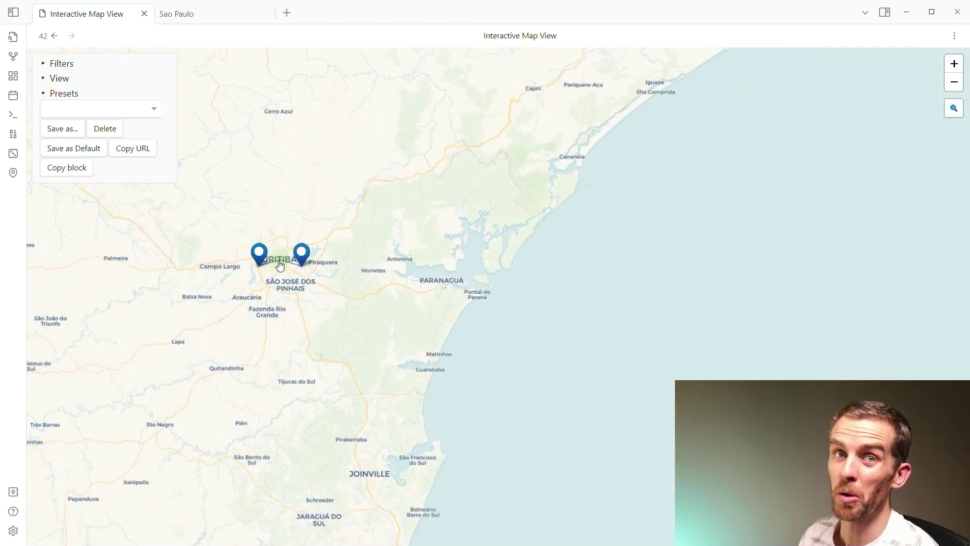
mouse_move(265, 259)
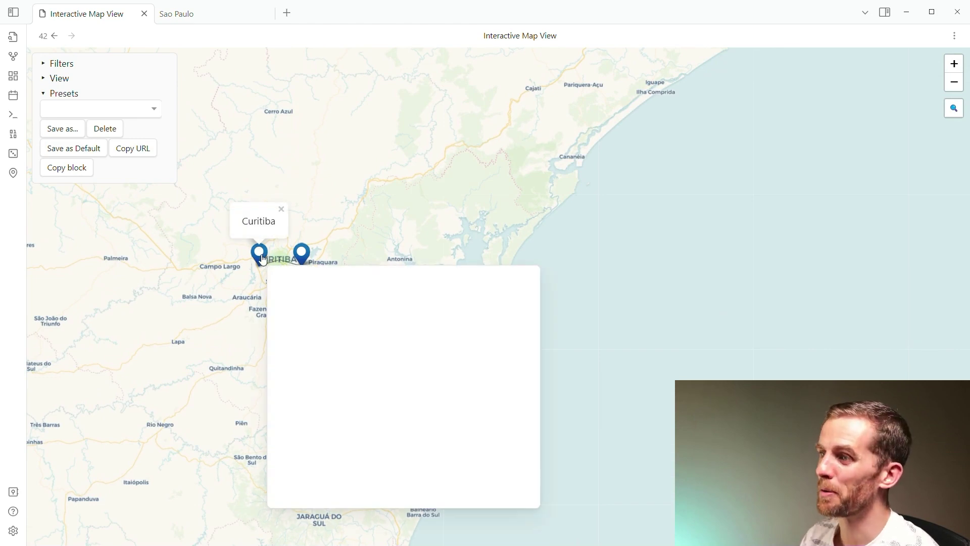
click(264, 258)
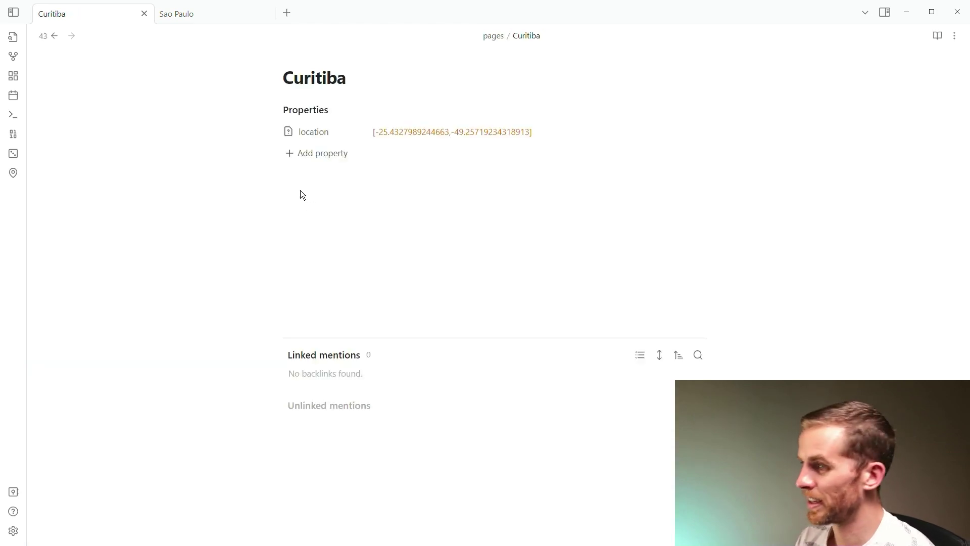
Add the #diving tag to the Curitiba note, check its fish markers on the map, and return to Logseq
text(#)
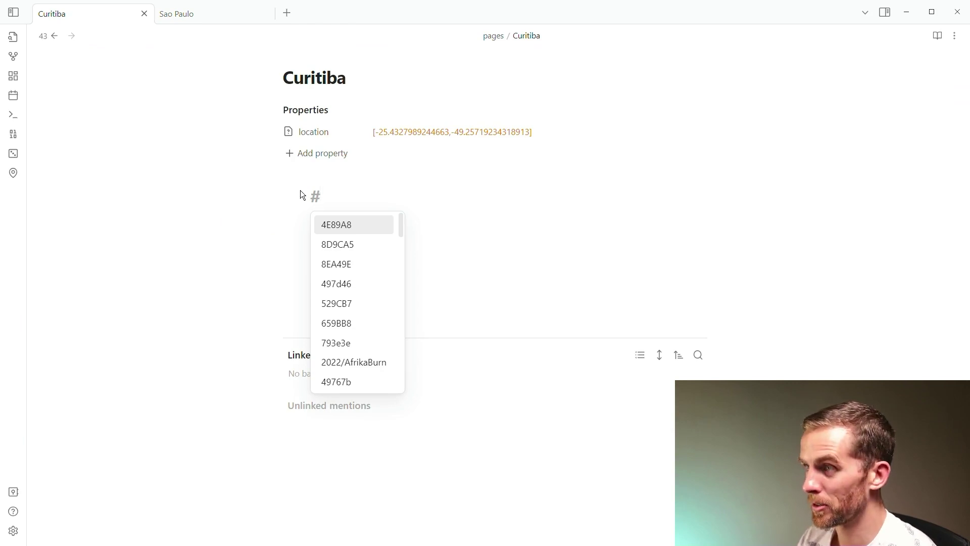
text(divin)
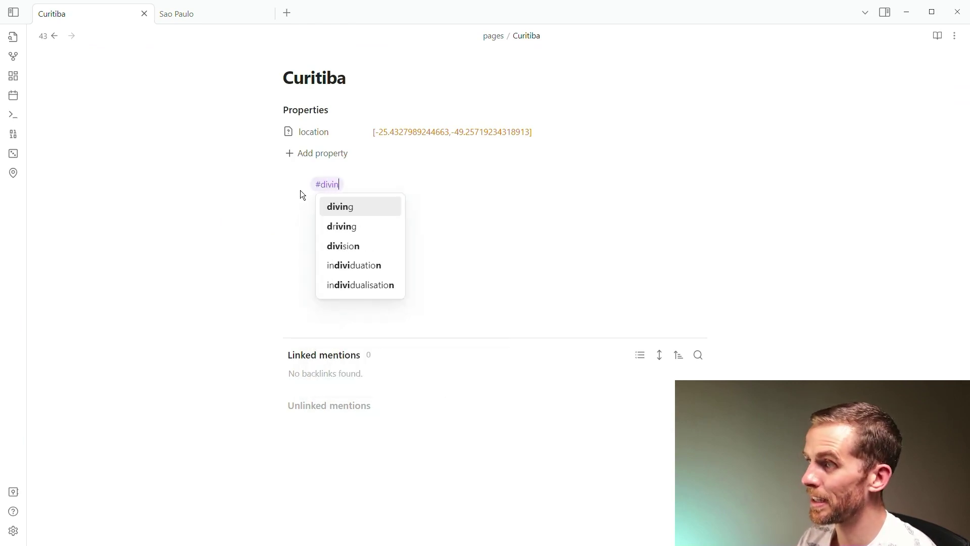
key(Return)
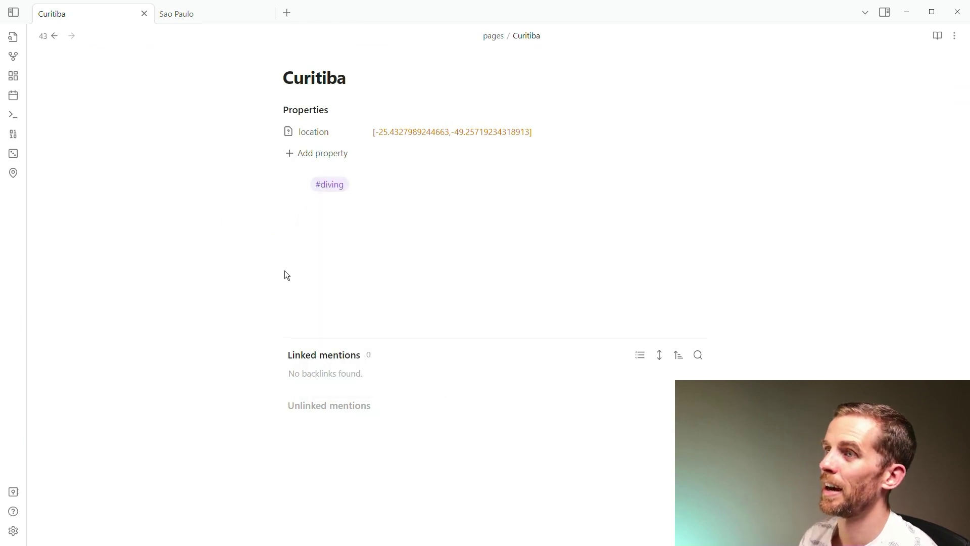
click(54, 36)
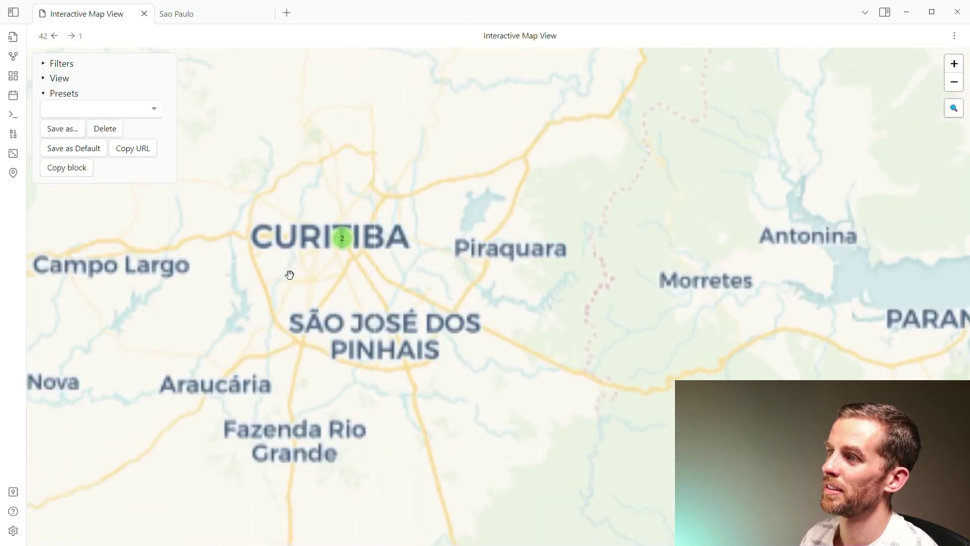
scroll(258, 266, up, 2)
click(346, 241)
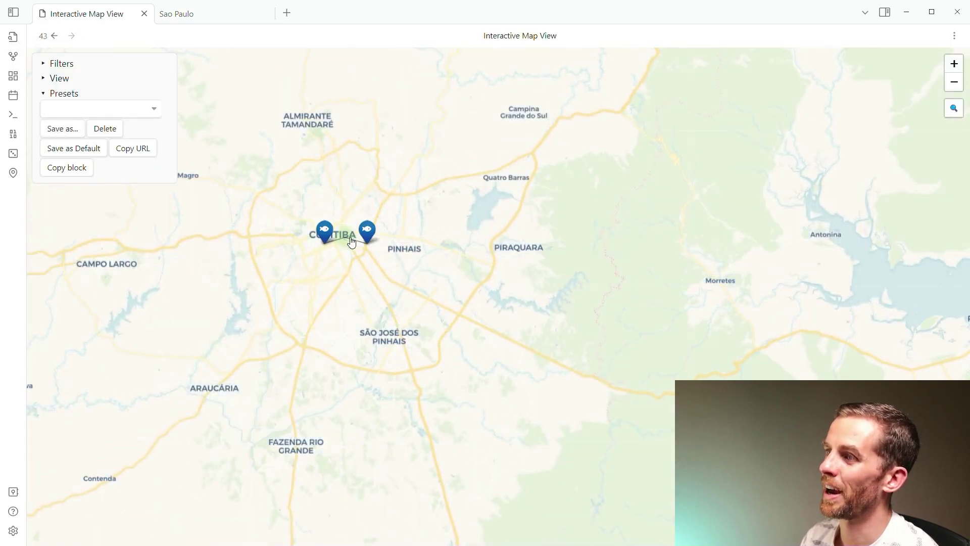
mouse_move(372, 236)
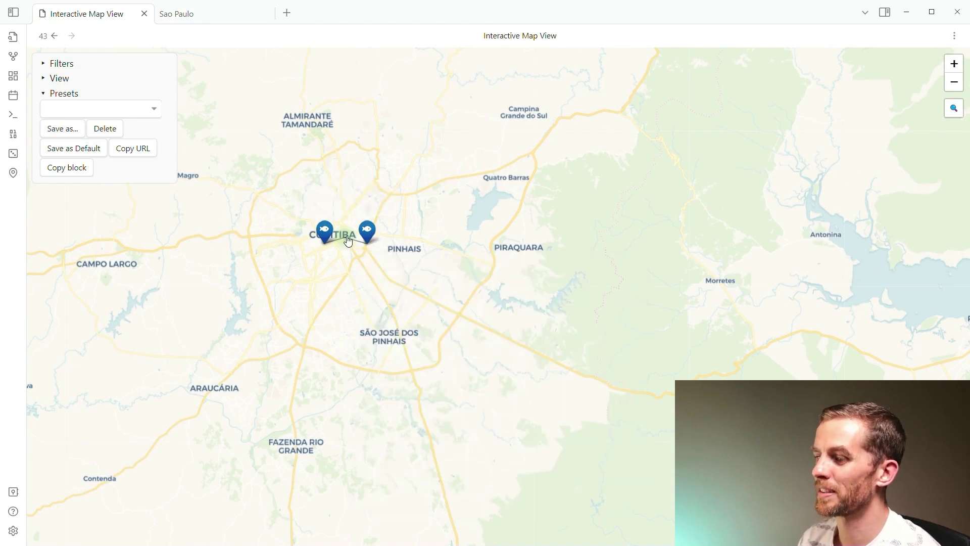
key(alt+Tab)
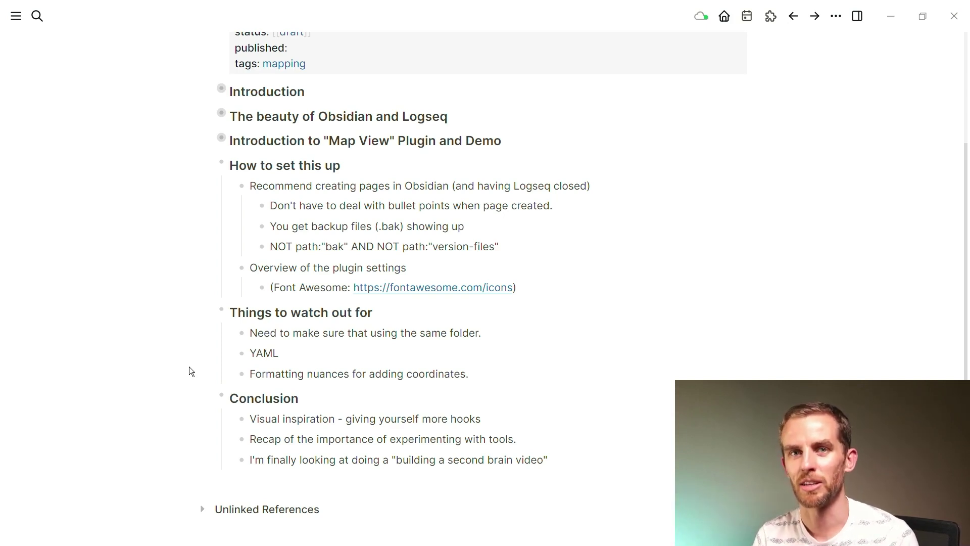
scroll(136, 392, up, 1)
key(alt+Tab)
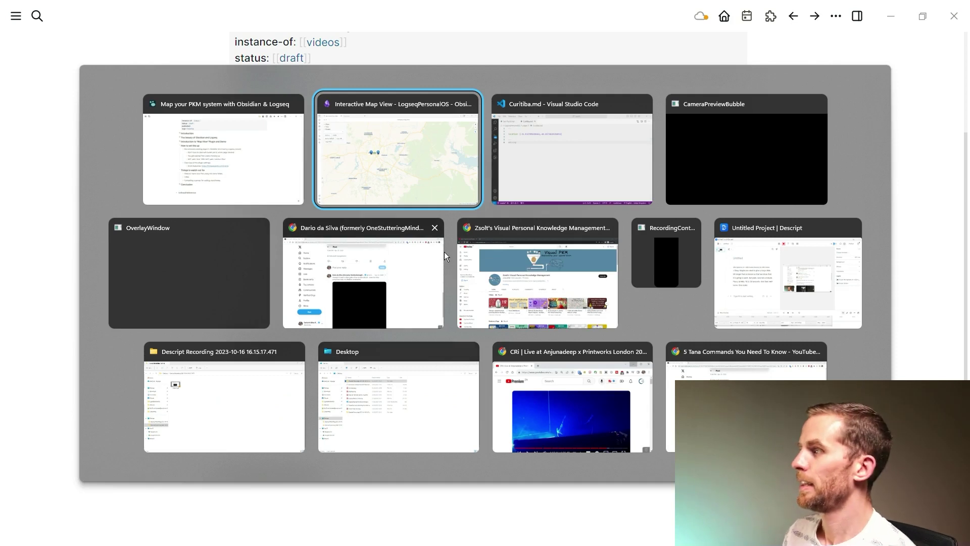
click(210, 174)
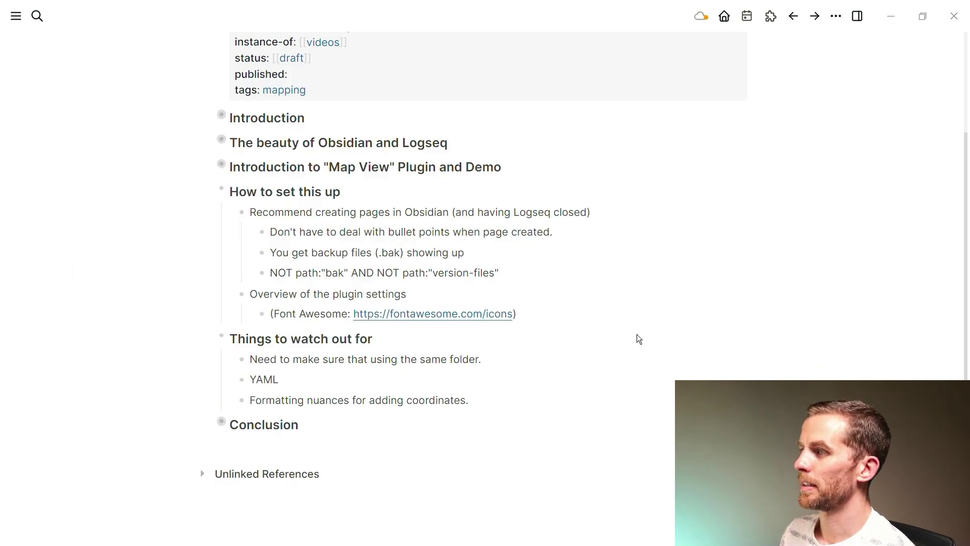
Search Logseq for 'dive' and open the Dive logbook page
click(684, 340)
key(ctrl+k)
text(logs)
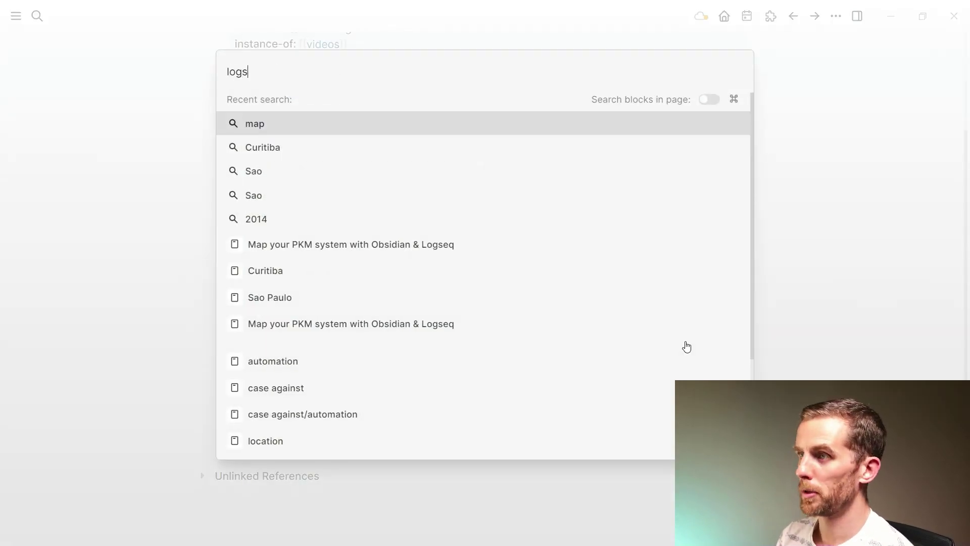
key(BackSpace)
key(BackSpace)
key(BackSpace)
key(BackSpace)
text(divi)
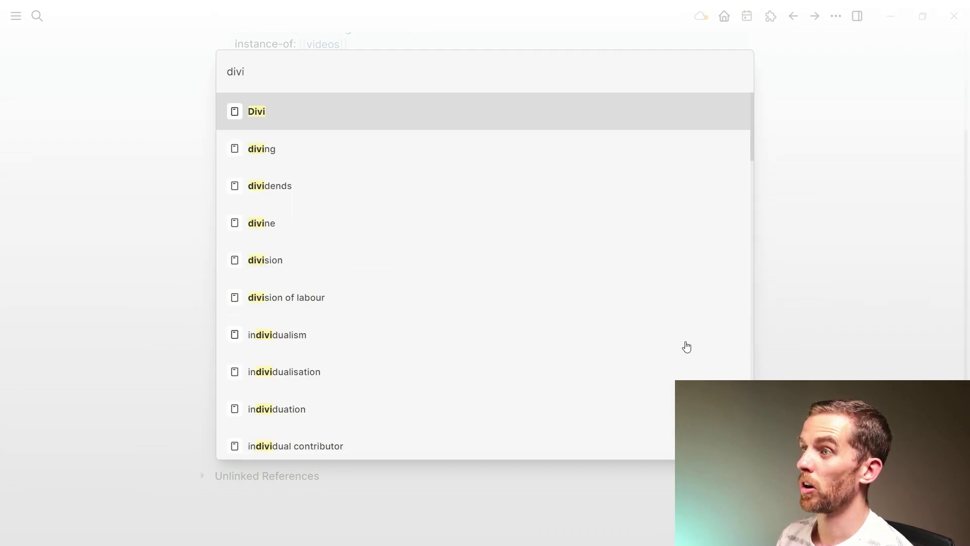
key(BackSpace)
text(e)
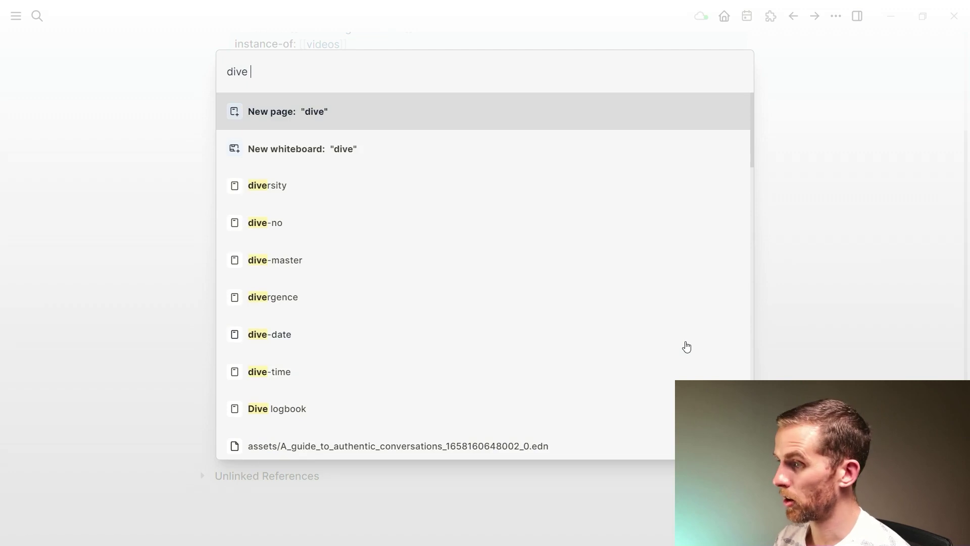
click(281, 428)
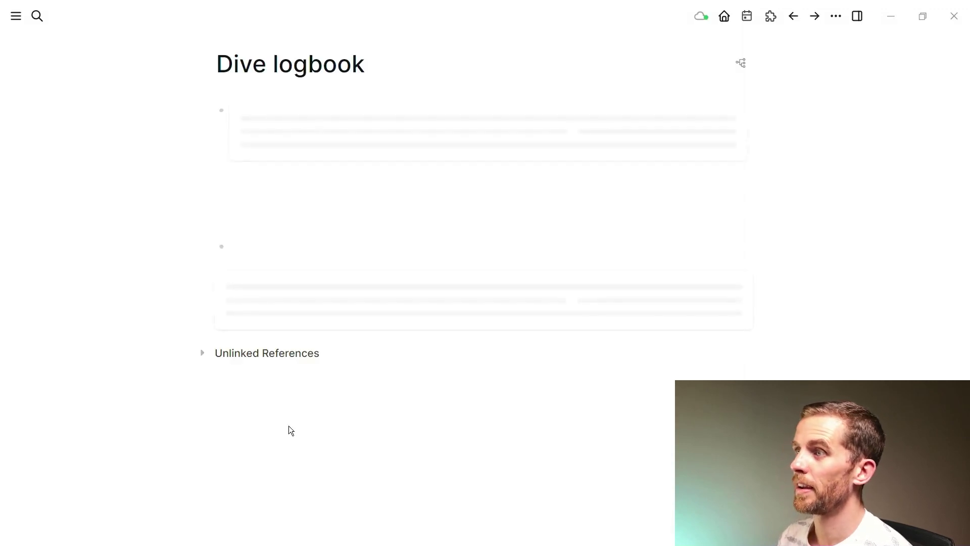
Show dive 50's properties and notes in the right sidebar beside the logbook table
key(t)
key(r)
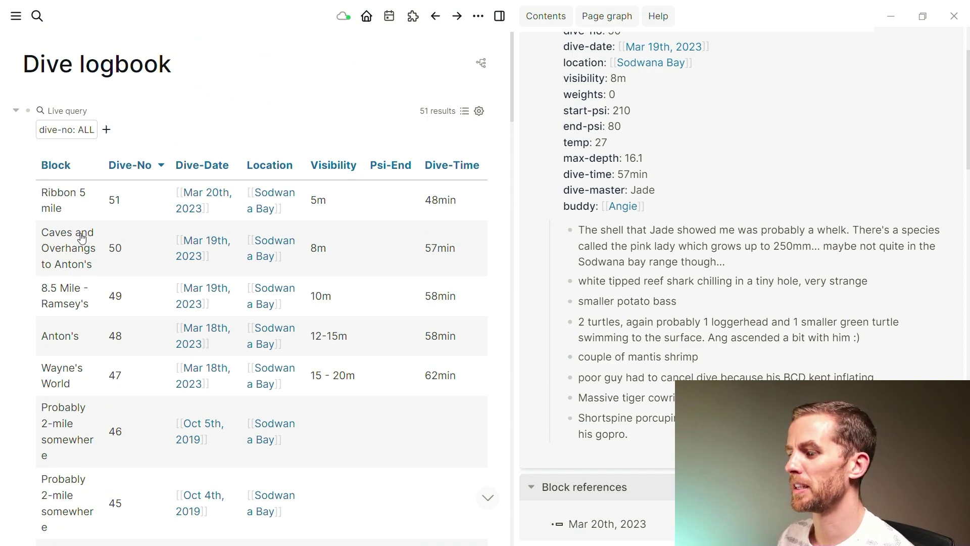
scroll(252, 233, down, 5)
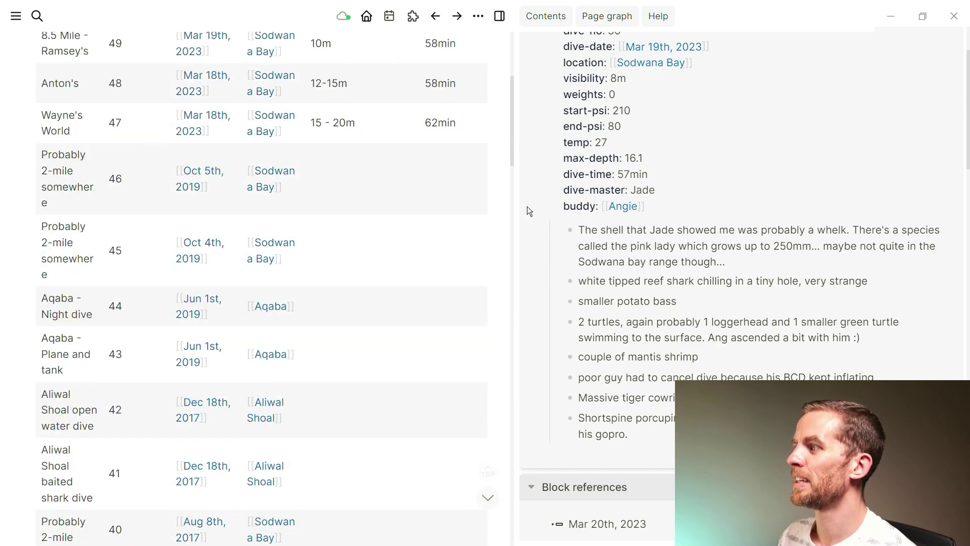